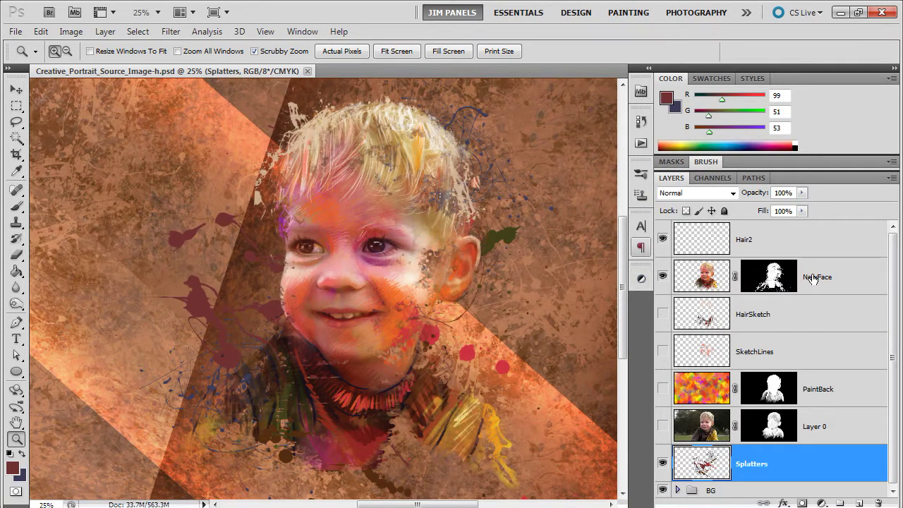
Duplicate the NewFace layer and start renaming the copy to ExtraDepth
left_click_drag(812, 275, 859, 502)
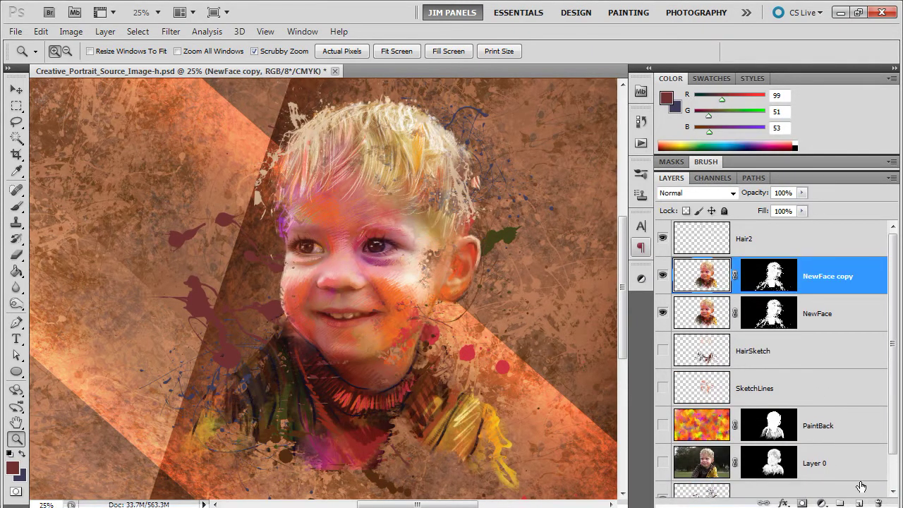
double_click(821, 279)
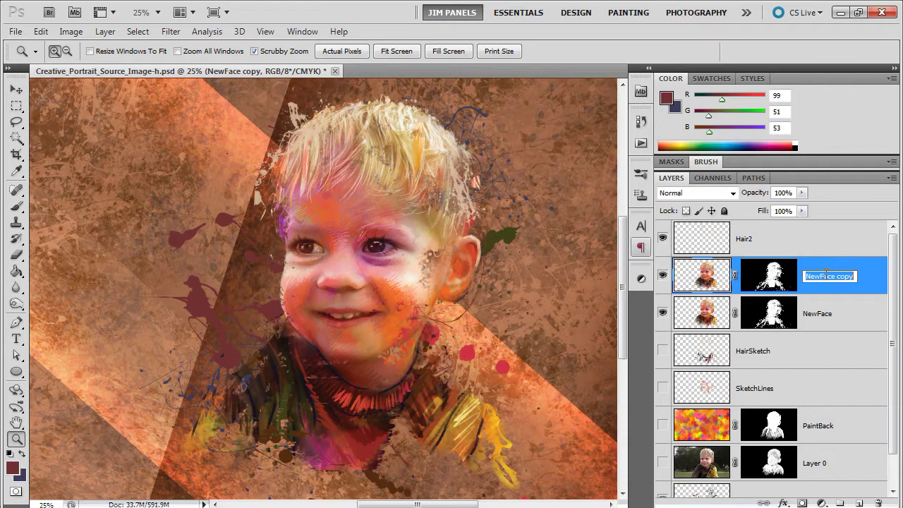
type("E")
Finish naming the layer ExtraDepth and delete its layer mask
type("xtraDepth")
key("Return")
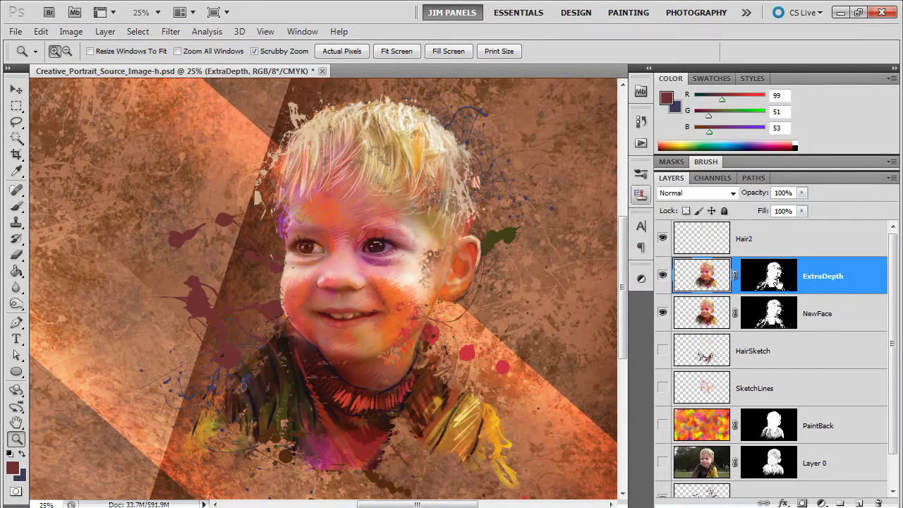
right_click(776, 281)
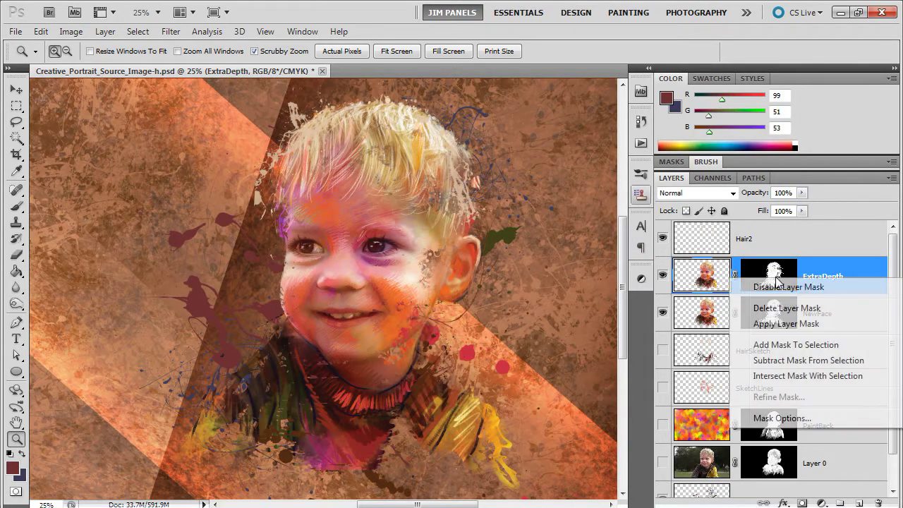
left_click(758, 308)
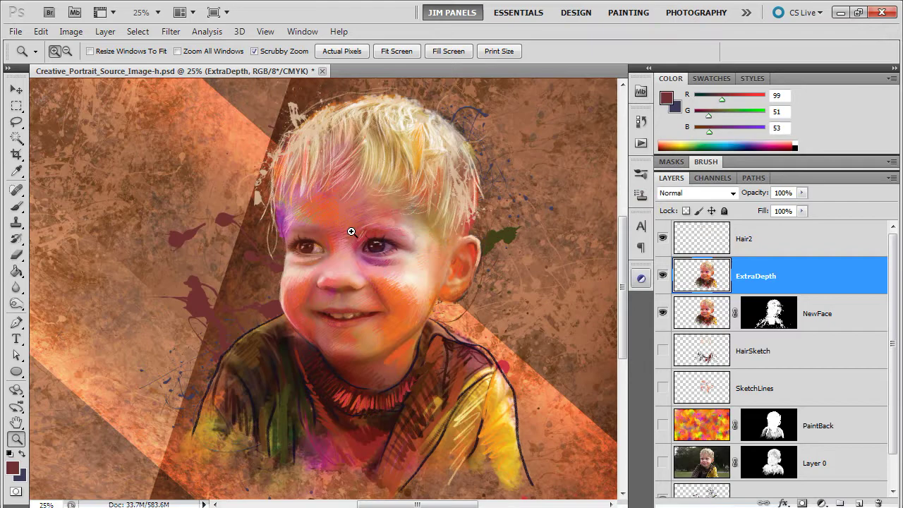
Warp the ExtraDepth face up and to the right, offset from the original face
left_click(41, 31)
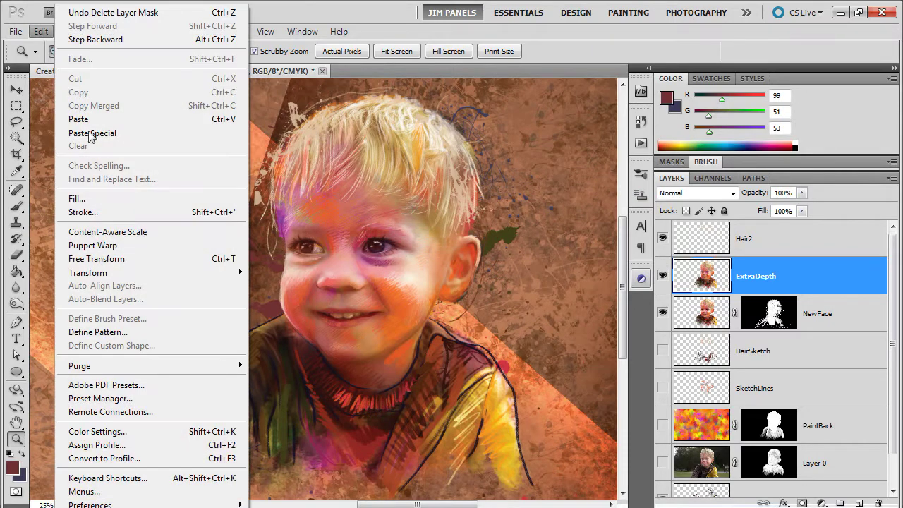
mouse_move(124, 275)
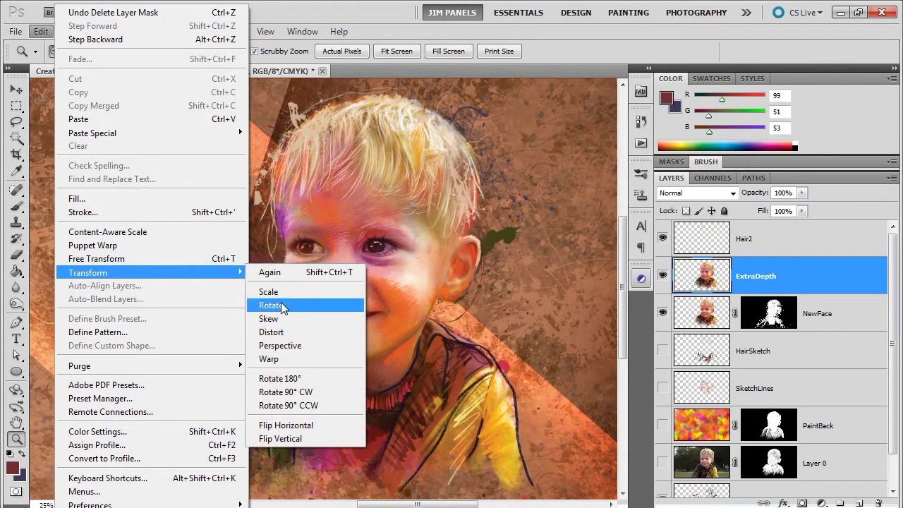
left_click(283, 359)
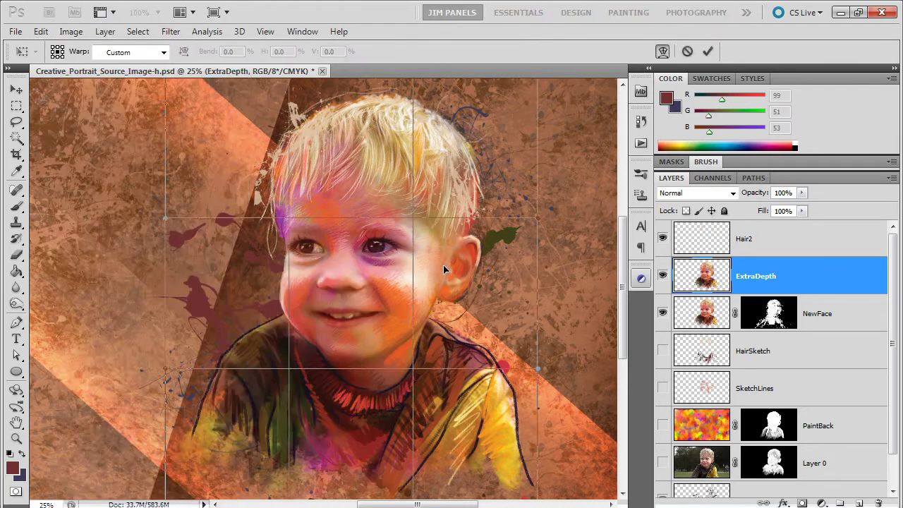
left_click_drag(470, 284, 563, 233)
left_click_drag(531, 366, 537, 371)
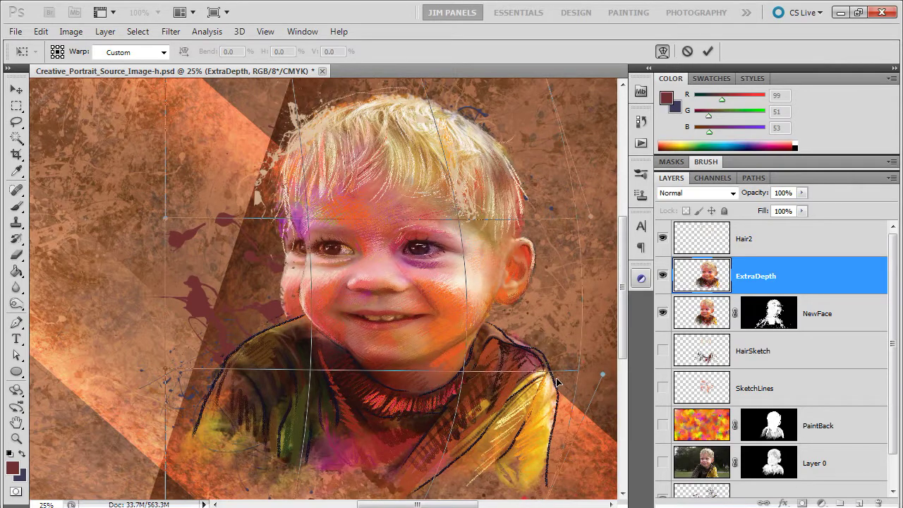
Commit the warp and give ExtraDepth an all-black hide-all layer mask
key("z")
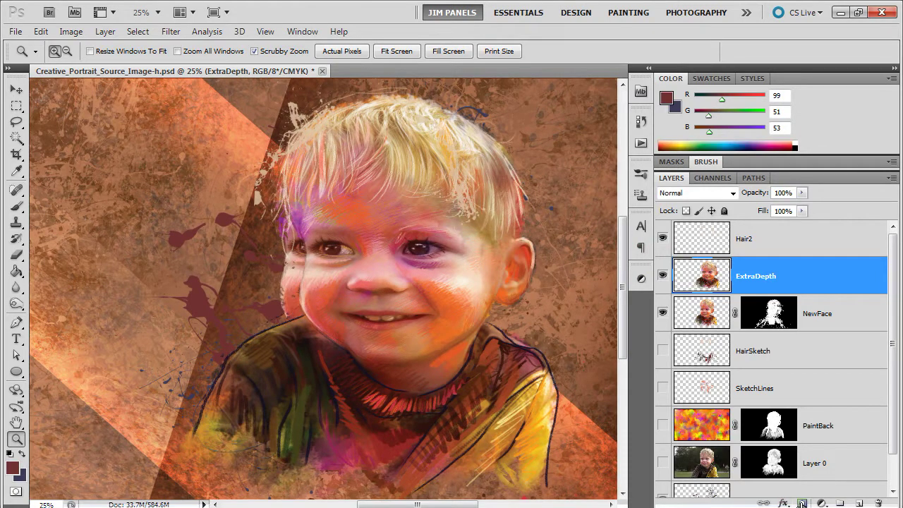
key("alt")
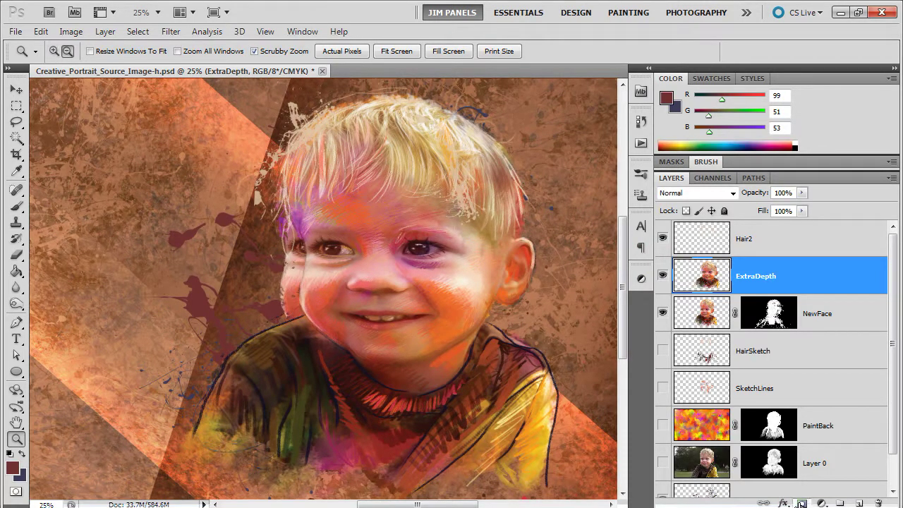
left_click(801, 503, "alt")
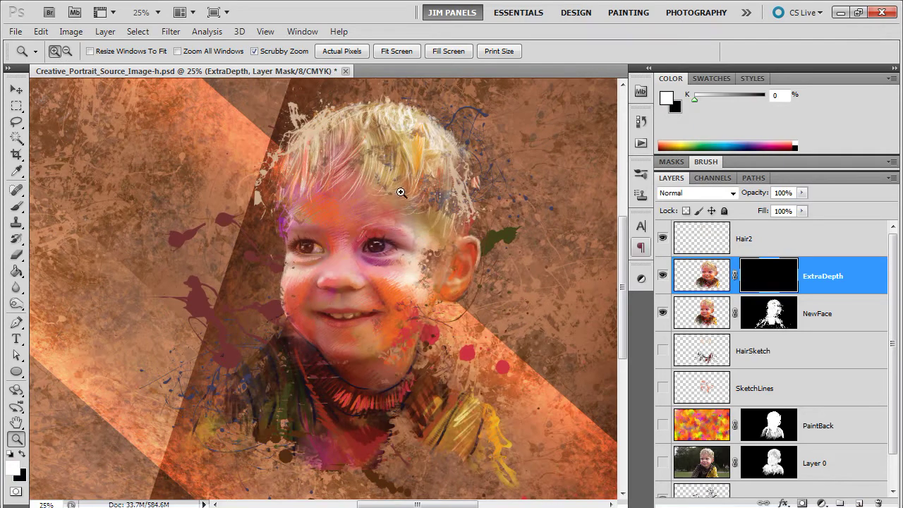
Set up the Brush tool with the 792 px splatter tip, 95% spacing and 140° angle
left_click(19, 210)
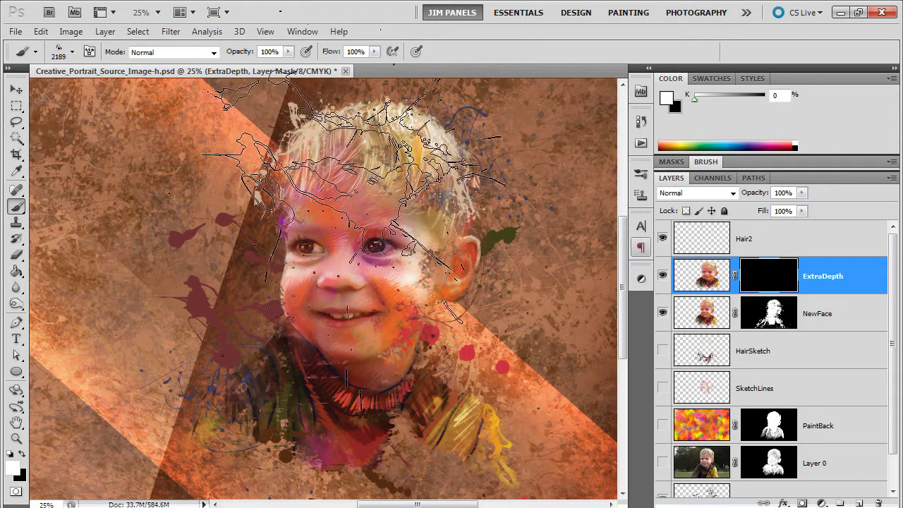
left_click(706, 161)
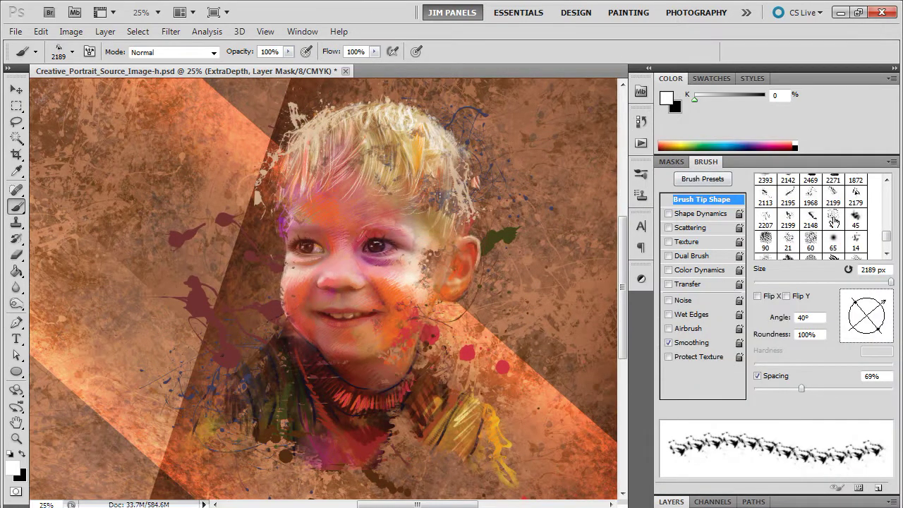
left_click(765, 193)
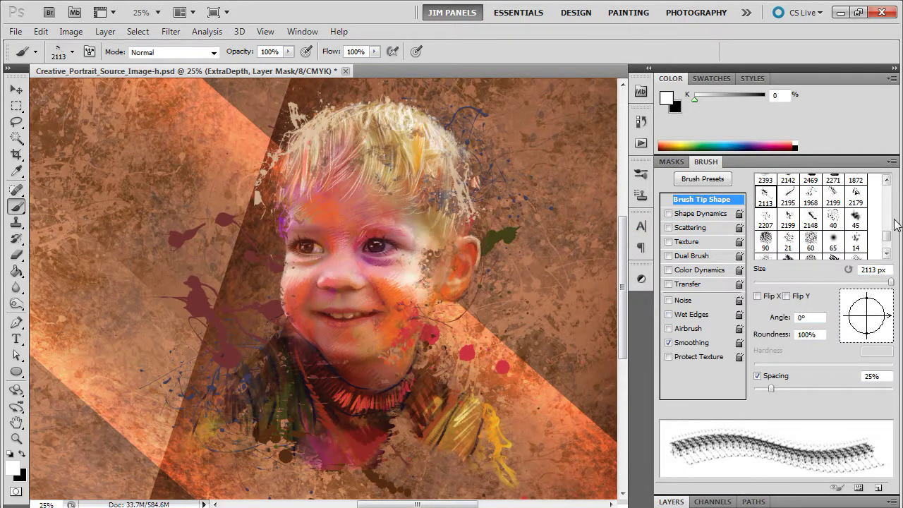
left_click(886, 180)
left_click(887, 180)
left_click(887, 180)
left_click(855, 206)
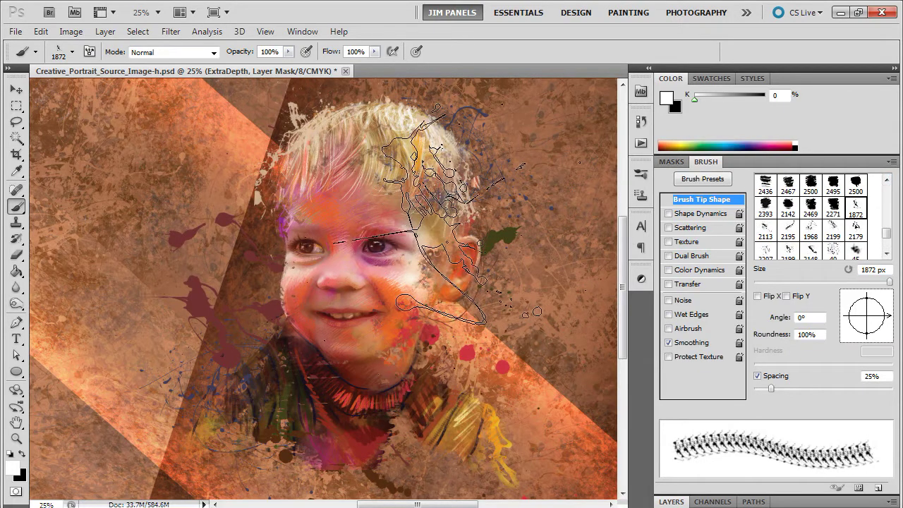
left_click(887, 180)
left_click(886, 180)
left_click(887, 180)
left_click(886, 180)
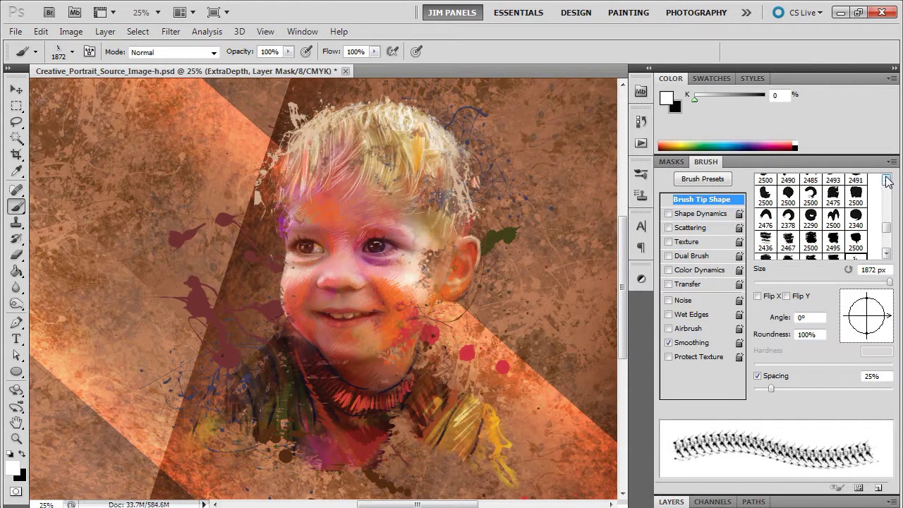
left_click(887, 180)
left_click(886, 179)
left_click(887, 180)
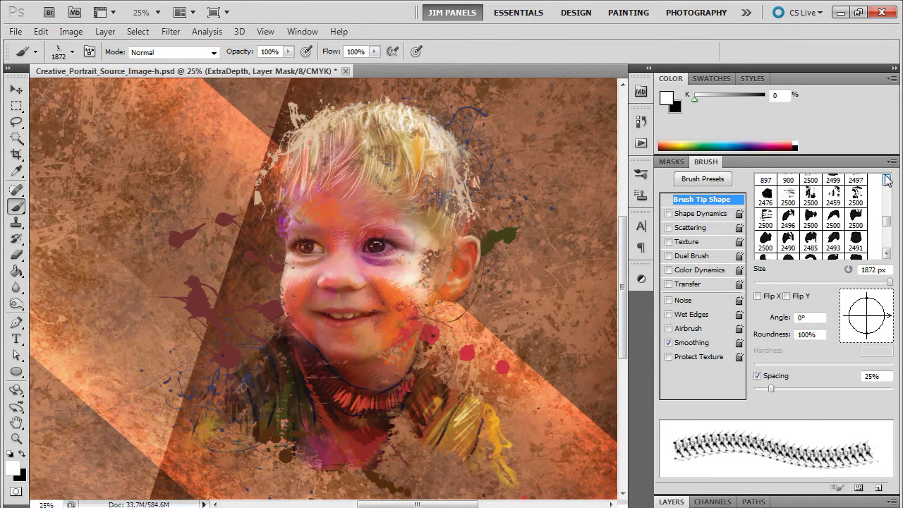
left_click(886, 180)
left_click(887, 180)
left_click(887, 180)
left_click(886, 180)
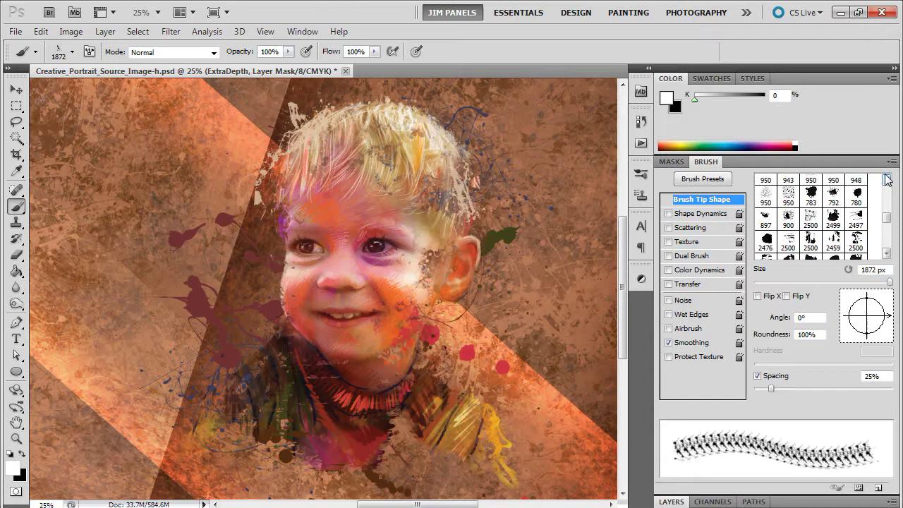
left_click(886, 180)
left_click(887, 179)
left_click(887, 180)
left_click(833, 231)
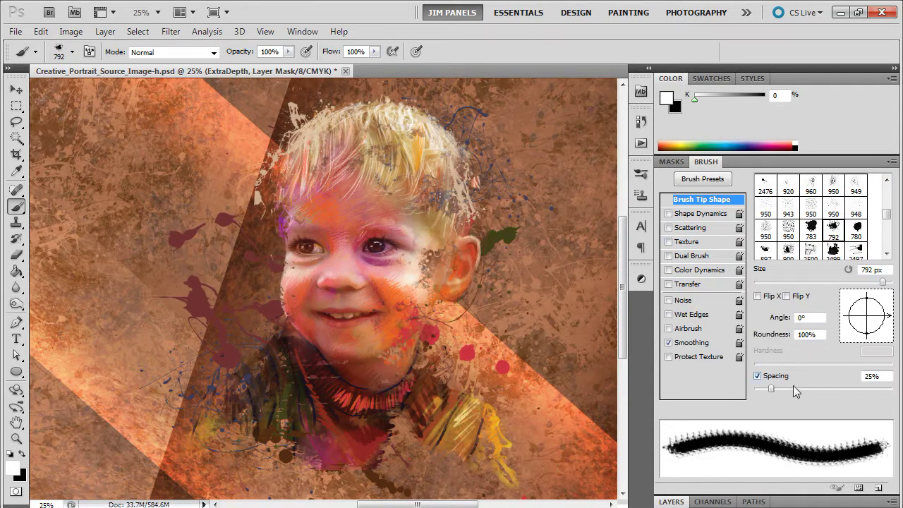
left_click_drag(772, 389, 819, 392)
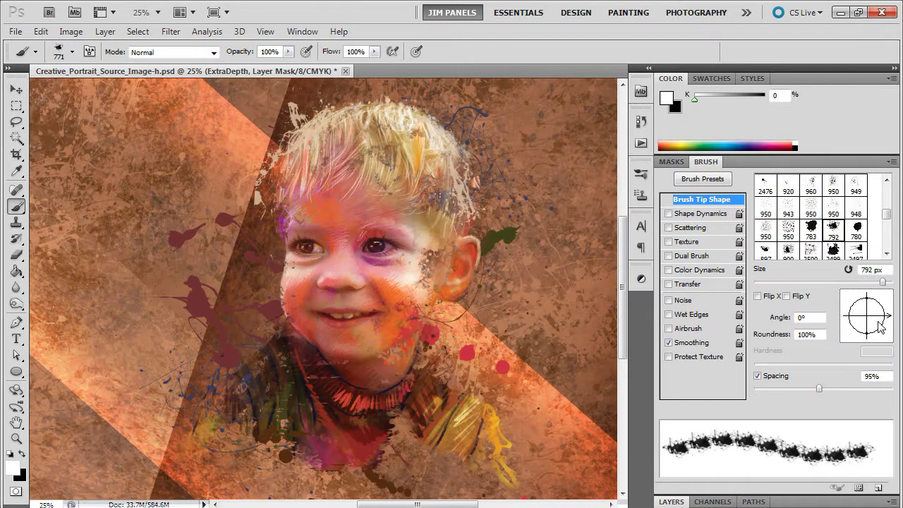
mouse_move(867, 331)
left_mouse_down()
mouse_move(882, 334)
mouse_move(887, 305)
mouse_move(856, 293)
mouse_move(843, 312)
mouse_move(856, 331)
mouse_move(871, 328)
mouse_move(882, 309)
left_mouse_up()
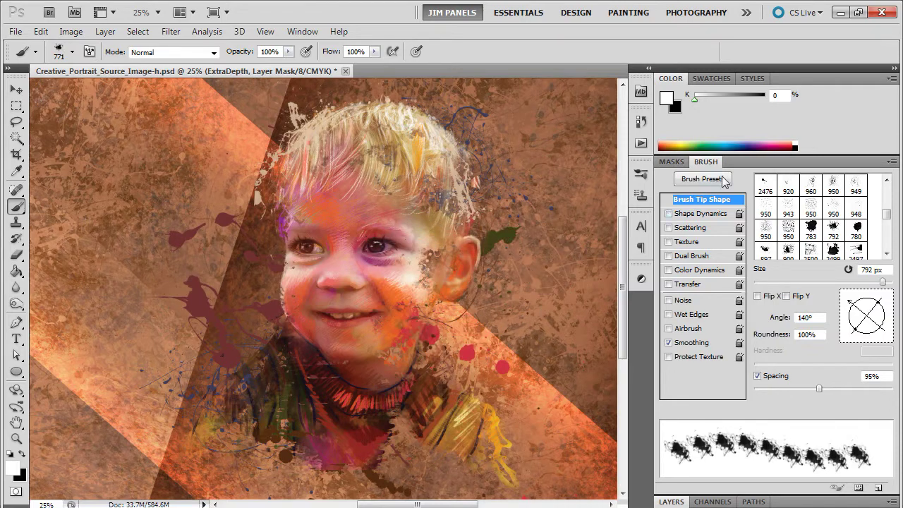
Paint white splatter into the ExtraDepth mask over the right cheek and ear
left_click(678, 502)
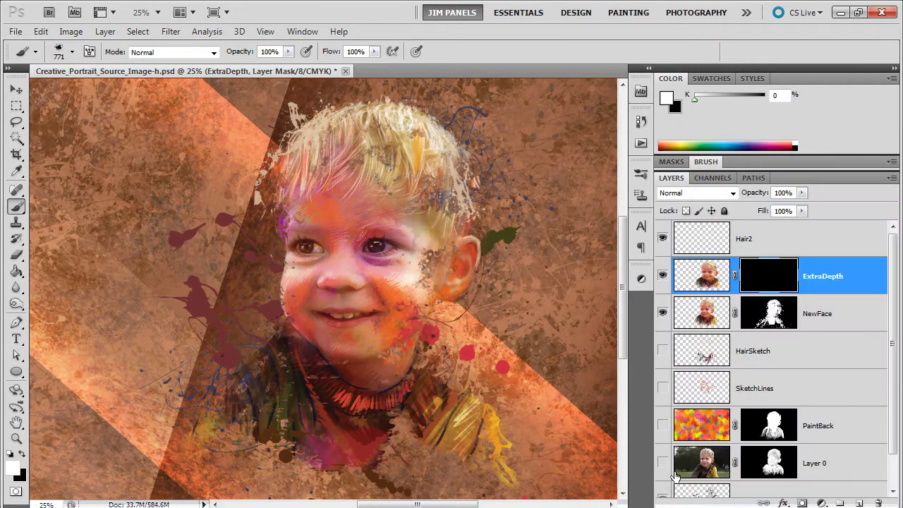
mouse_move(434, 278)
left_mouse_down()
mouse_move(409, 272)
mouse_move(441, 303)
left_mouse_up()
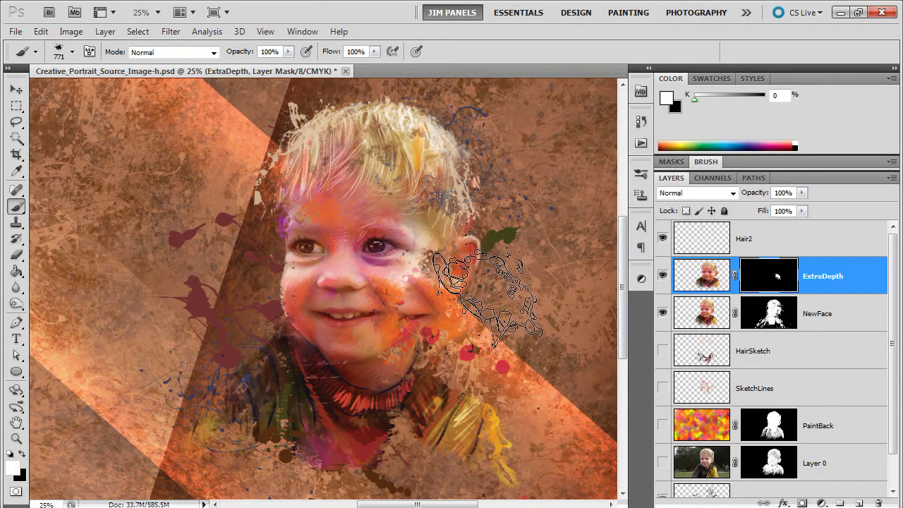
left_click_drag(423, 252, 594, 296)
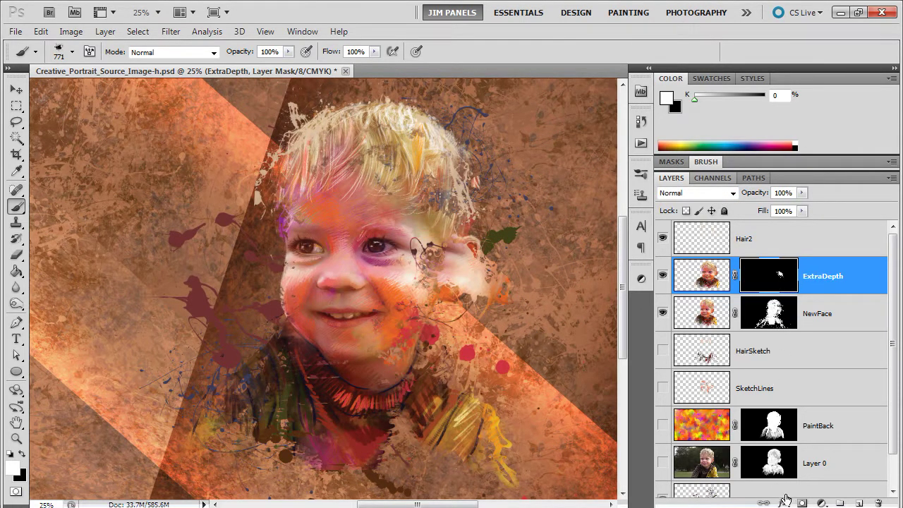
Add a drop shadow to ExtraDepth with 35 px size, 122° angle and a large distance
left_click(785, 503)
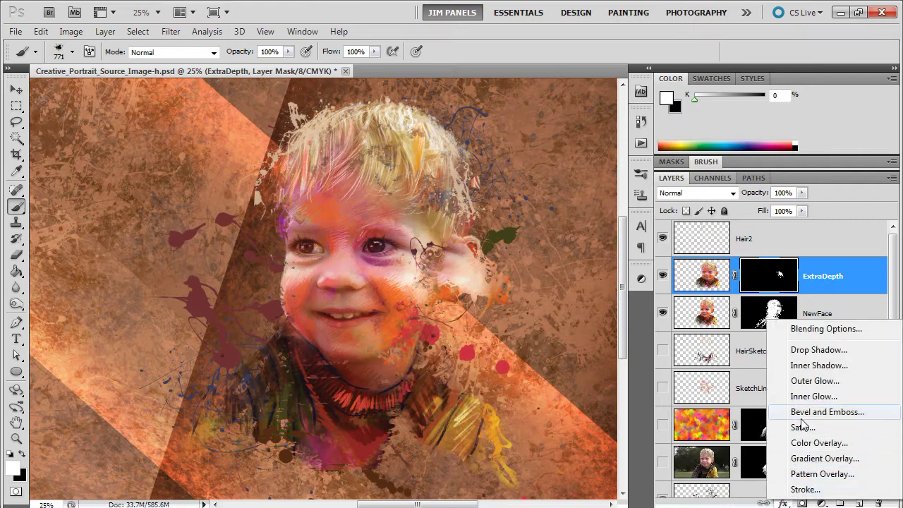
left_click(813, 352)
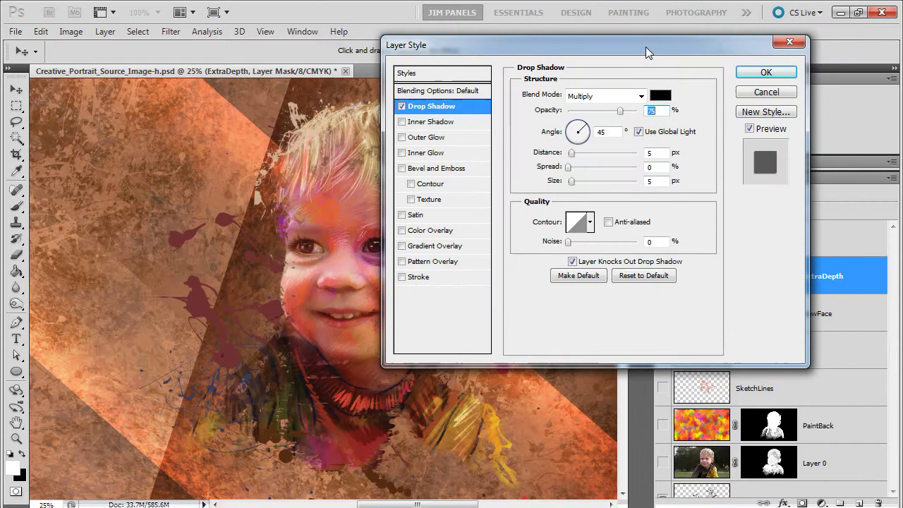
left_click_drag(645, 48, 245, 54)
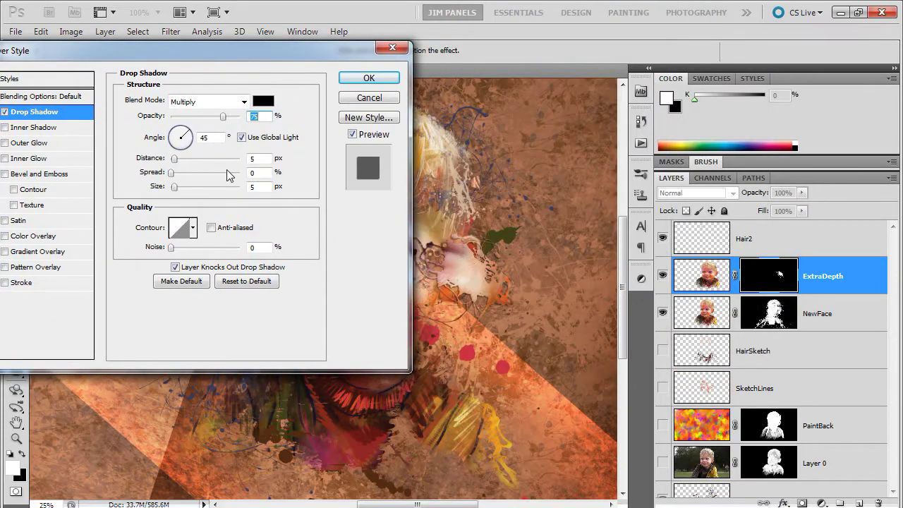
left_click_drag(175, 188, 187, 182)
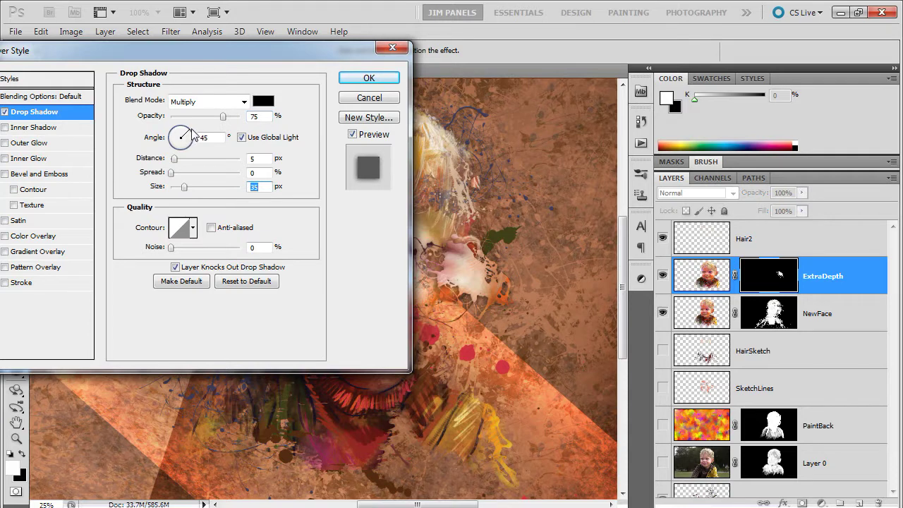
left_click_drag(192, 134, 177, 135)
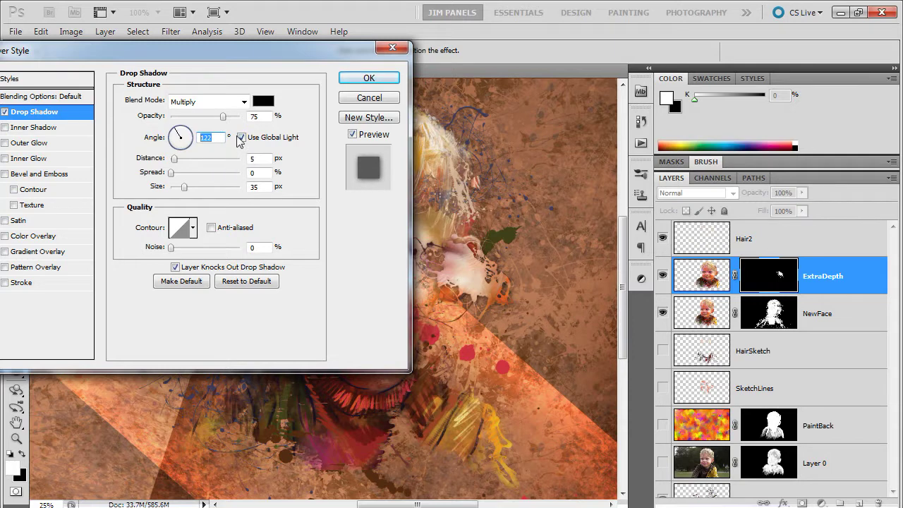
left_click_drag(177, 161, 180, 161)
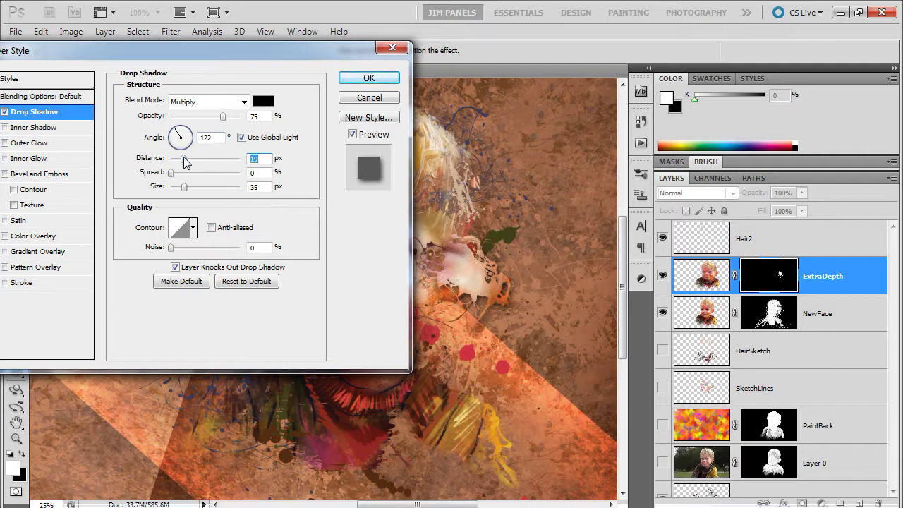
mouse_move(184, 159)
left_mouse_down()
mouse_move(239, 164)
mouse_move(181, 163)
left_mouse_up()
left_click(367, 79)
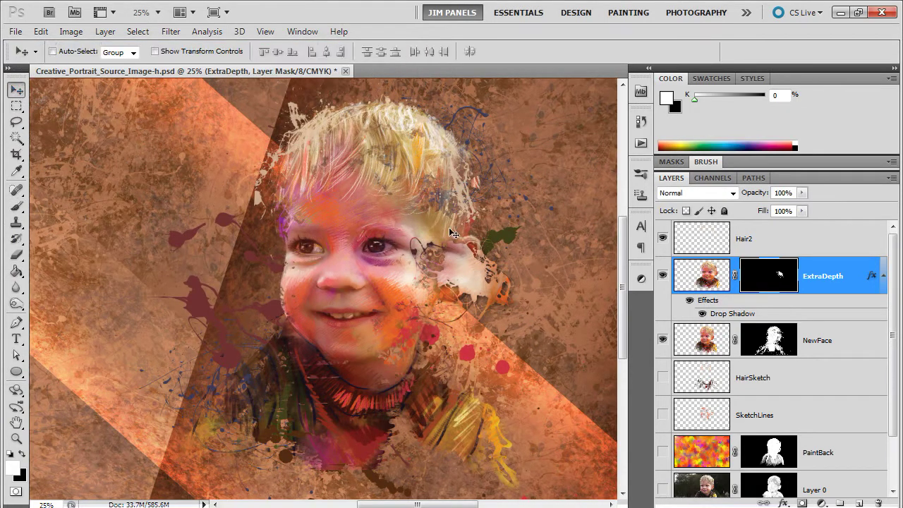
Move the ExtraDepth fragment up-left beside the eye and duplicate the layer
left_click_drag(468, 278, 434, 251)
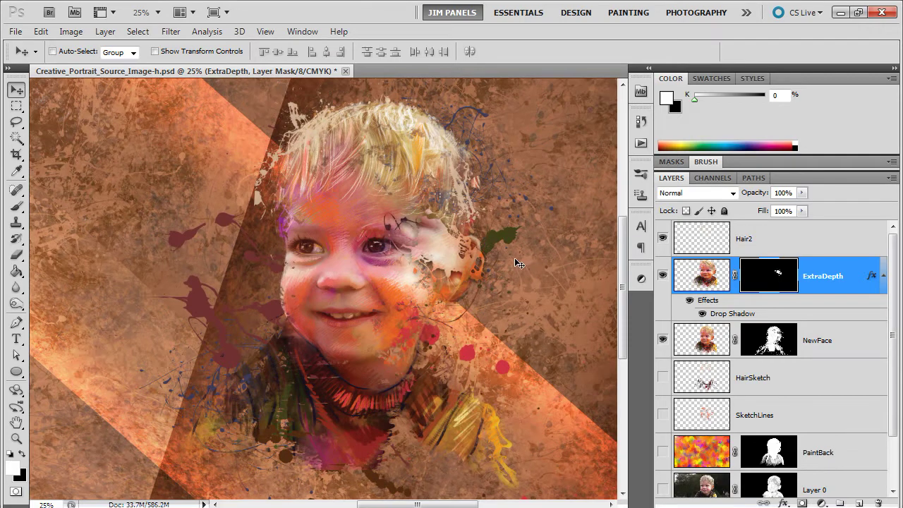
left_click_drag(817, 281, 864, 501)
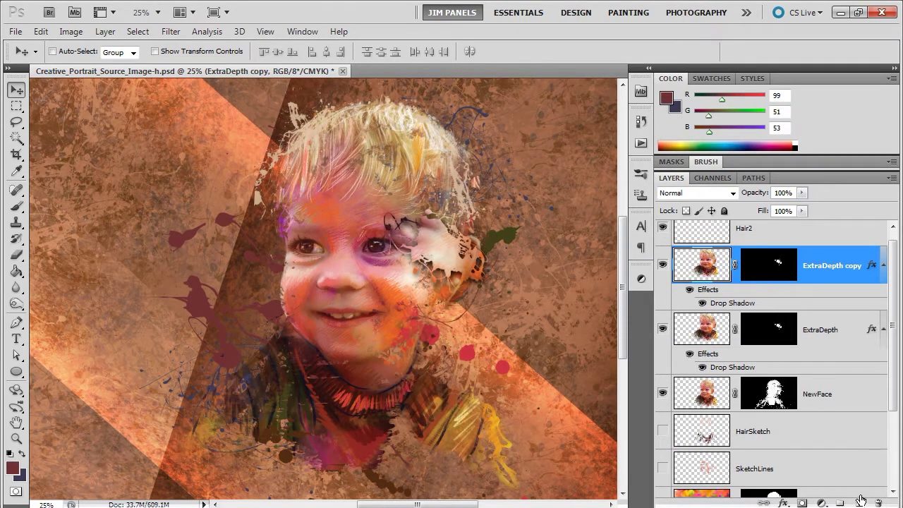
Replace the ExtraDepth copy's mask with an all-black hide-all mask
right_click(780, 265)
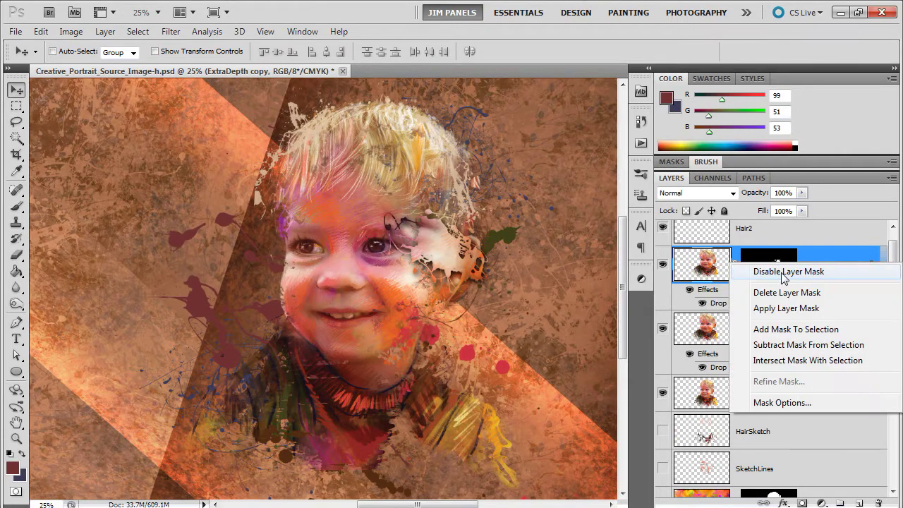
left_click(783, 291)
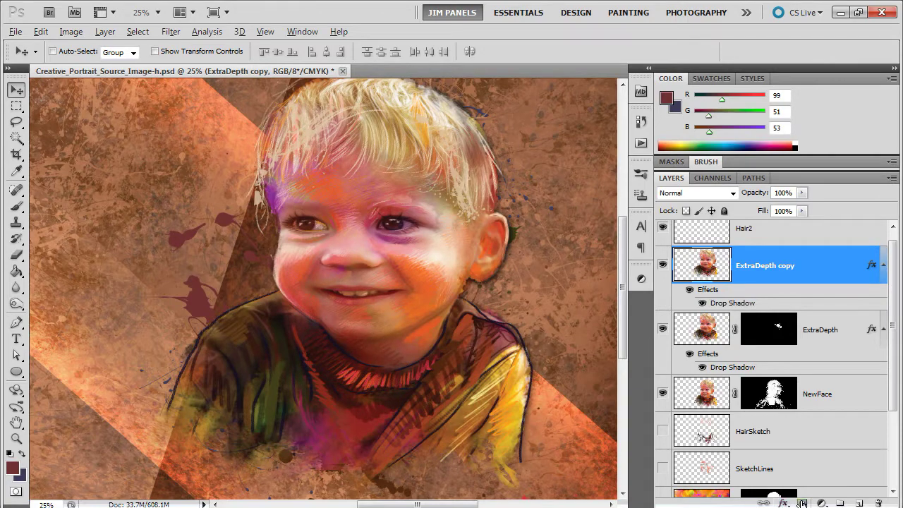
left_click(803, 502, "alt")
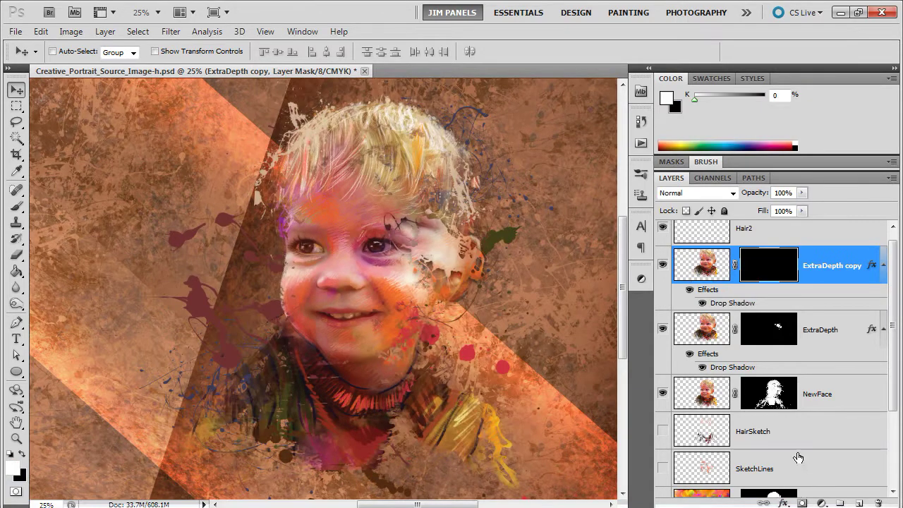
Select the Brush tool with the 2476 px splatter tip
left_click(17, 210)
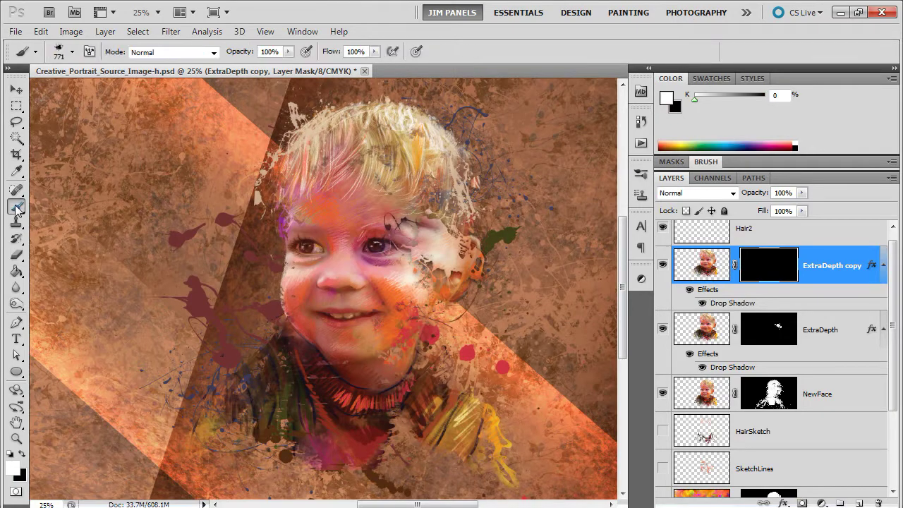
left_click(705, 162)
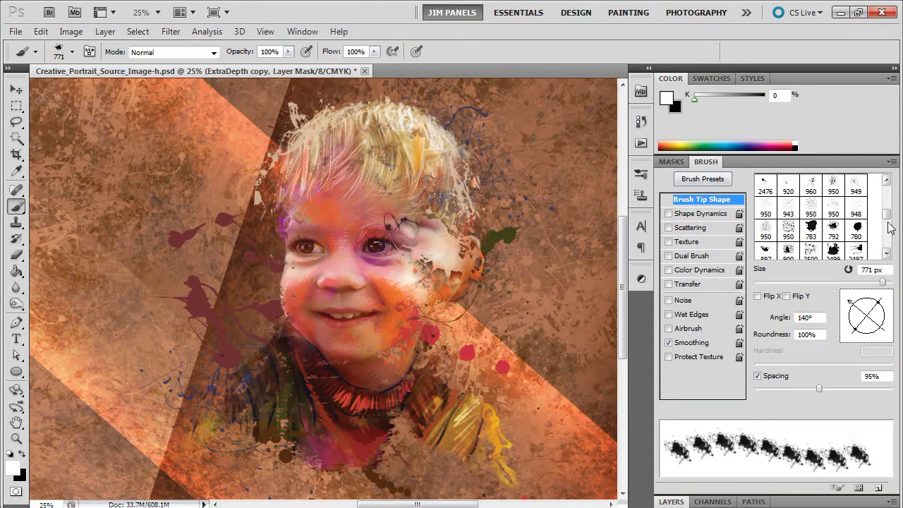
left_click(809, 188)
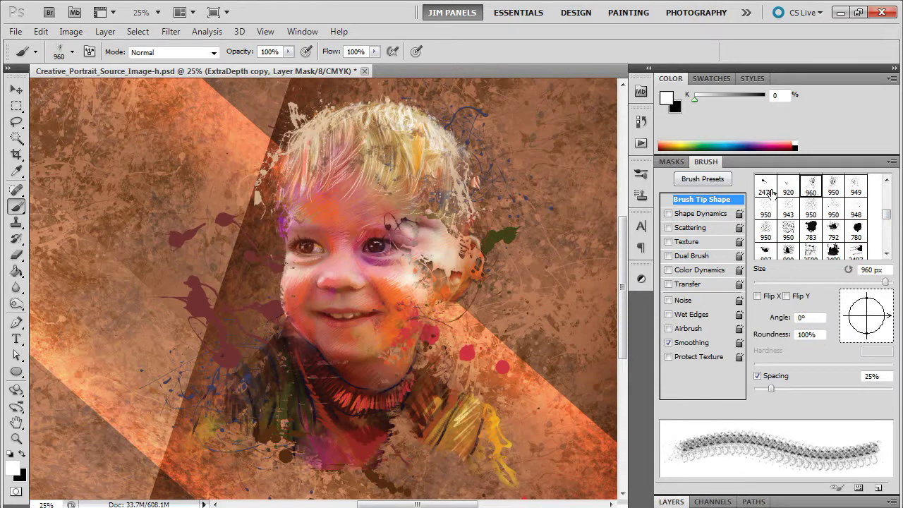
left_click(766, 187)
left_click(888, 181)
left_click(887, 181)
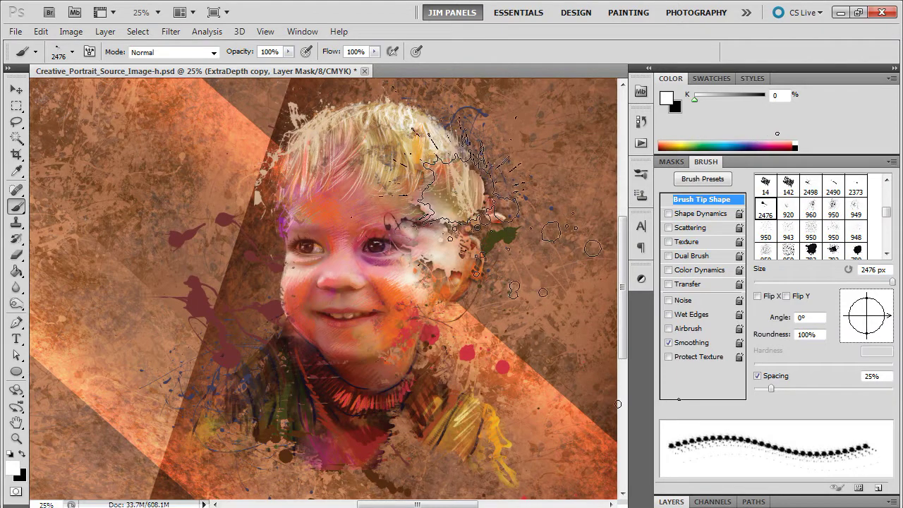
Shift the ExtraDepth copy fragment down-right, briefly toggling the ExtraDepth mask to compare
left_click(16, 90)
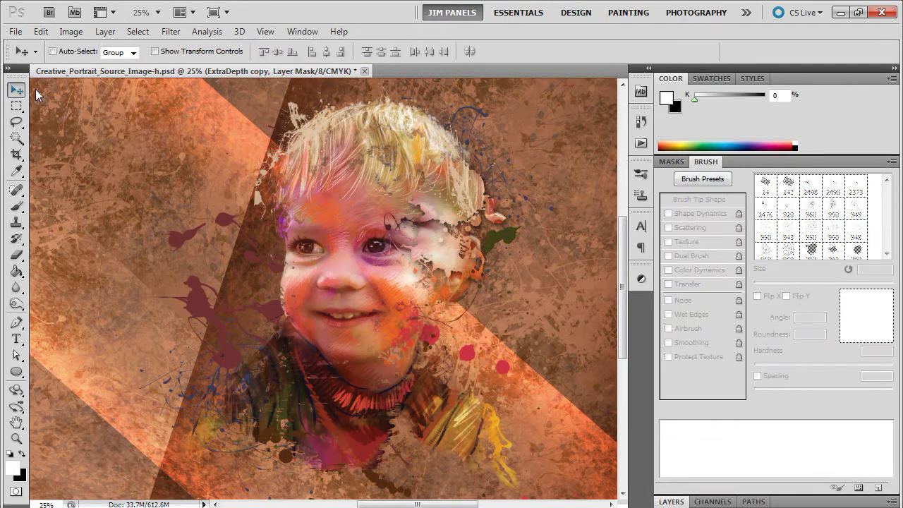
left_click(706, 164)
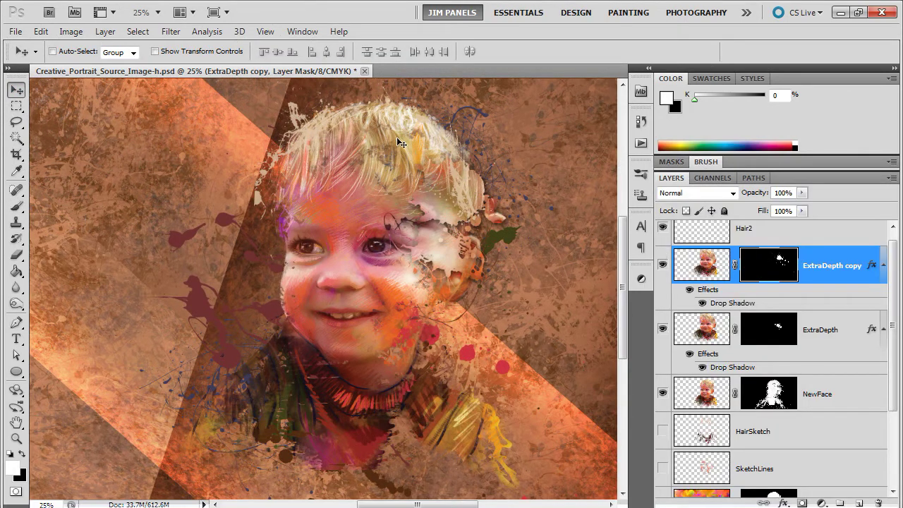
left_click_drag(398, 144, 473, 209)
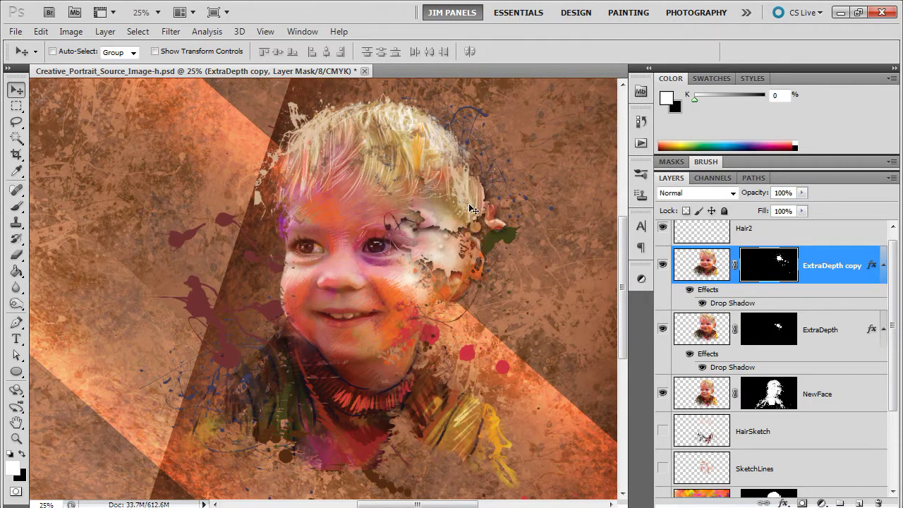
left_click(764, 332, "shift")
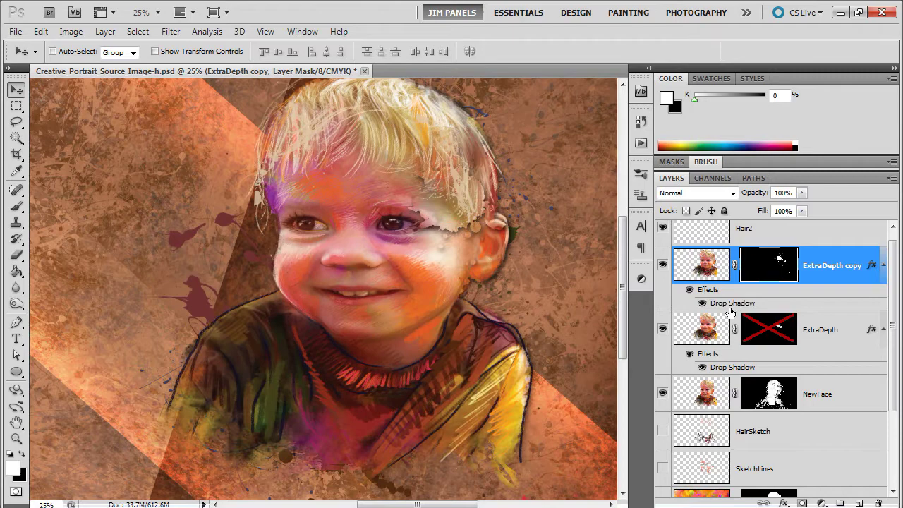
left_click(769, 336, "shift")
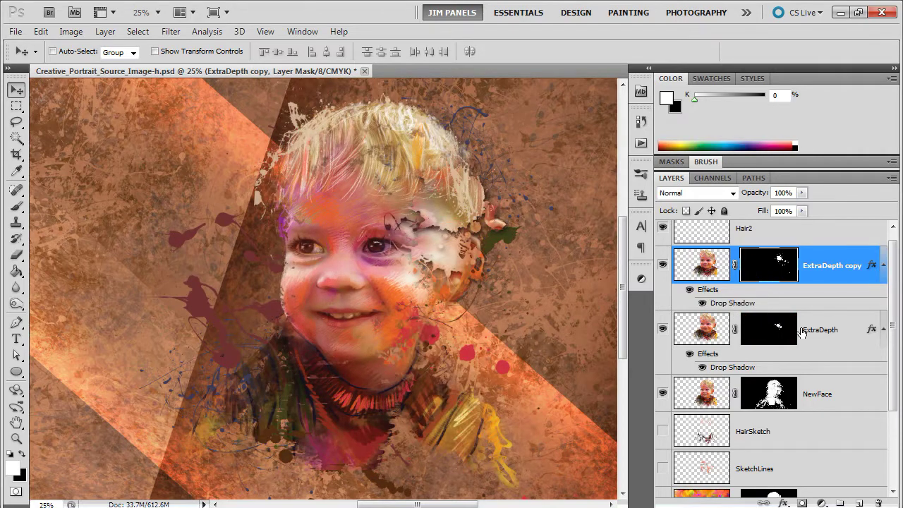
Select both ExtraDepth layers and move their fragments together
left_click(822, 342)
left_click(822, 266, "shift")
mouse_move(477, 230)
left_mouse_down()
mouse_move(449, 270)
mouse_move(478, 242)
left_mouse_up()
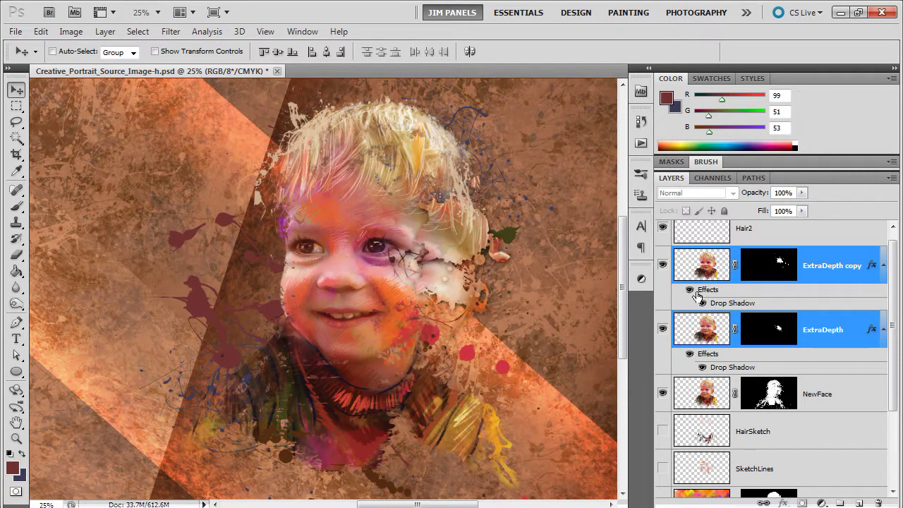
Hide both ExtraDepth layers and duplicate NewFace as a layer named Extra2
left_click(663, 329)
left_click(663, 264)
left_click(821, 397)
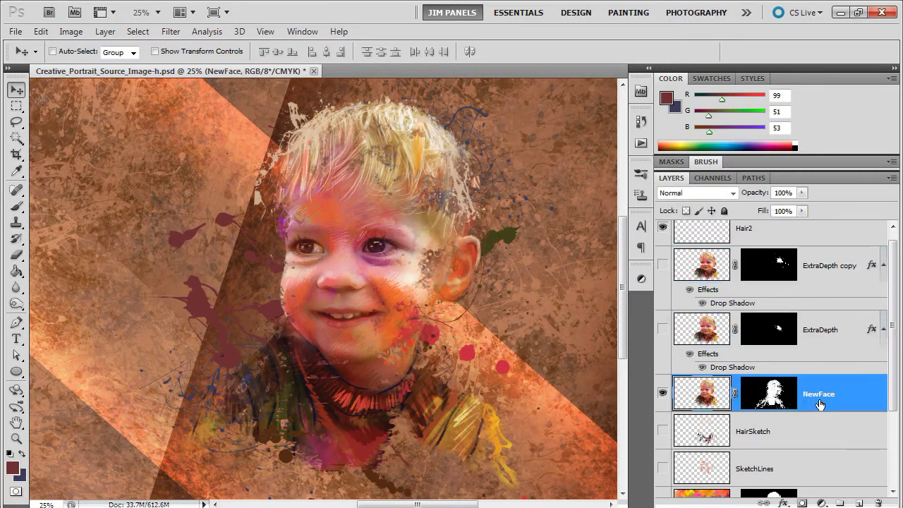
left_click_drag(821, 399, 859, 503)
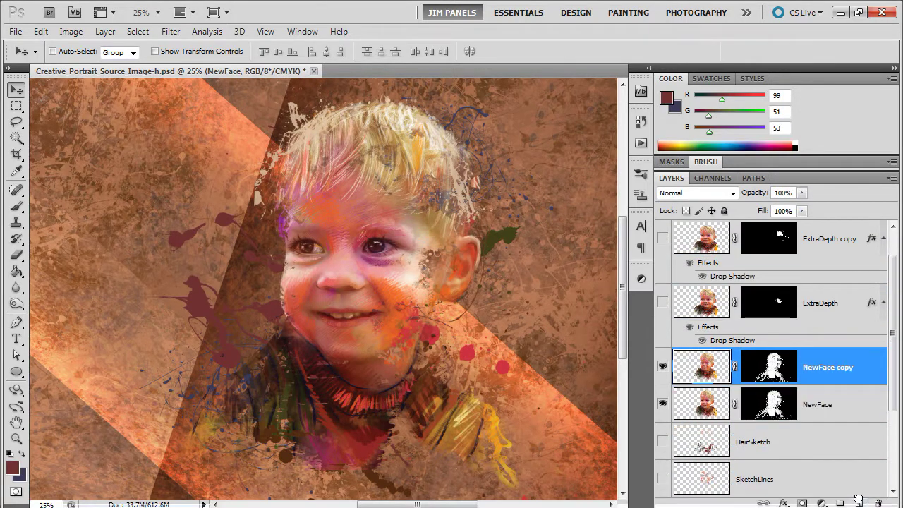
double_click(822, 366)
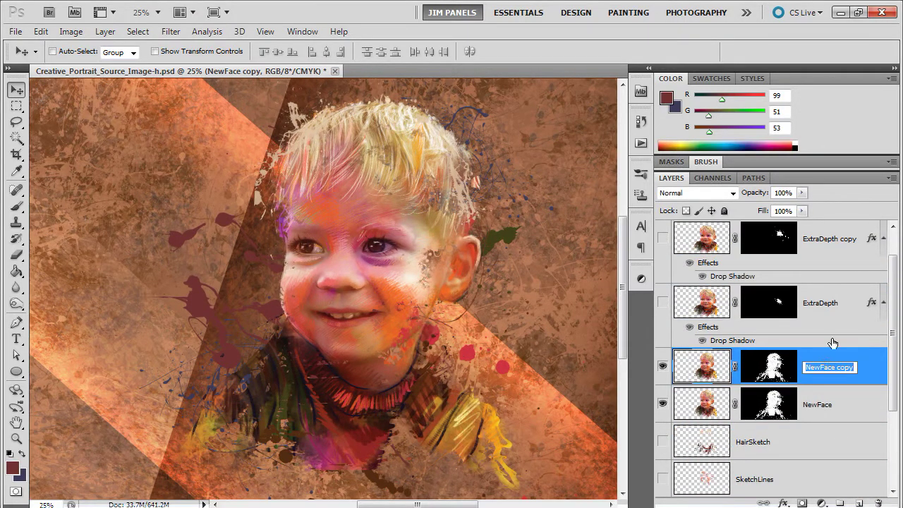
type("Extra2")
left_click(862, 370)
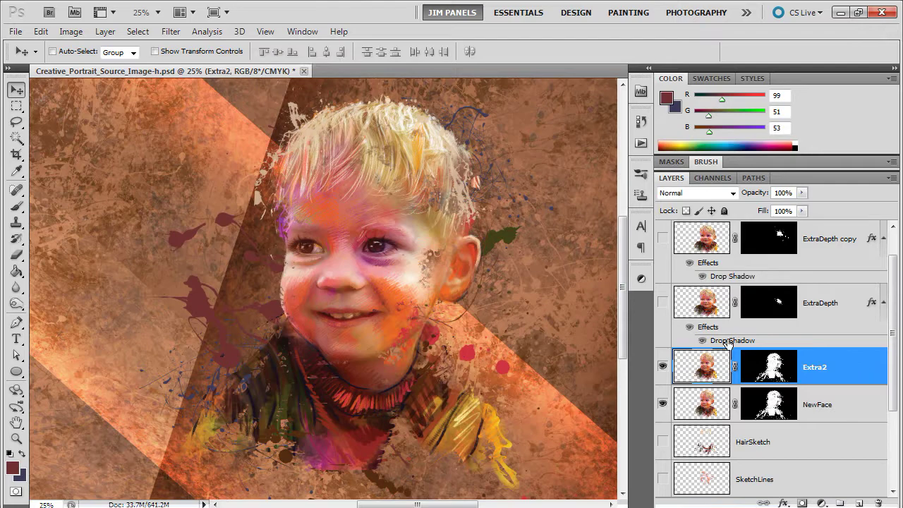
Swap Extra2's mask for an all-black one and load the ExtraDepth copy mask as a selection
right_click(779, 368)
left_click(765, 229)
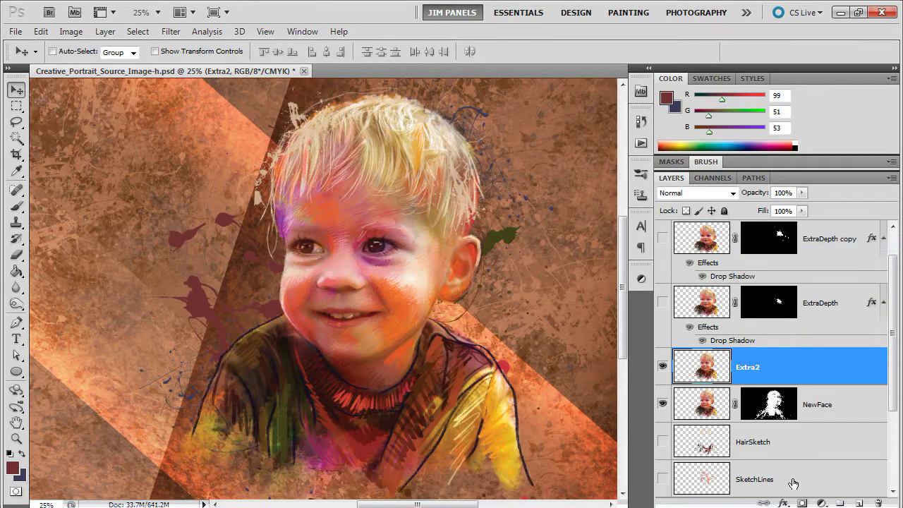
left_click(803, 504, "alt")
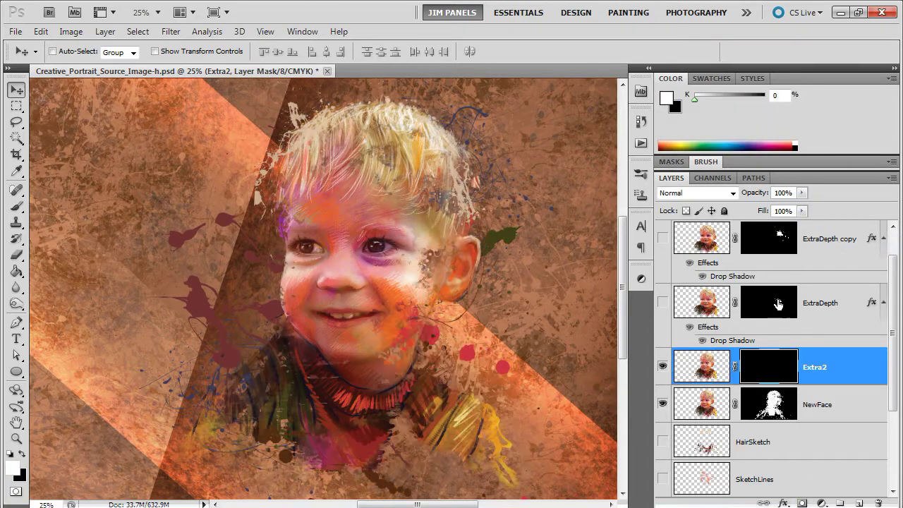
left_click(782, 242, "ctrl")
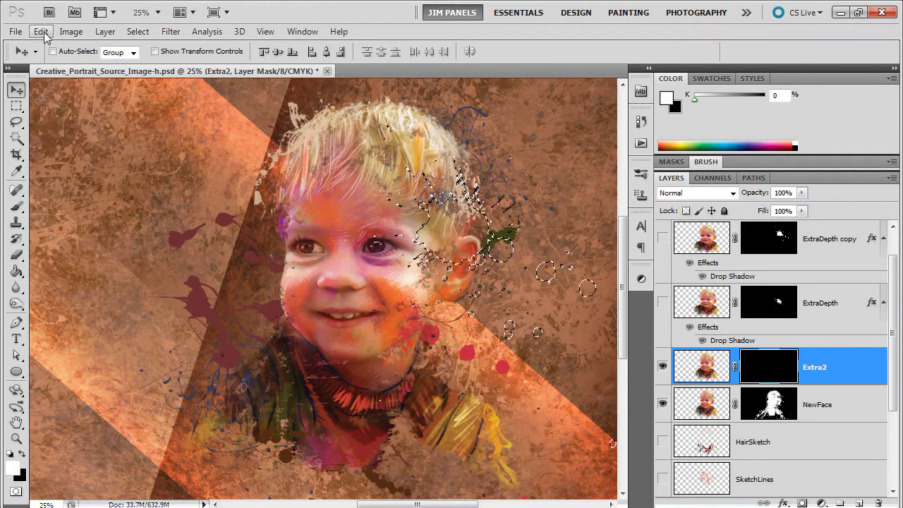
Fill the loaded splatter selection on Extra2's black mask with white
left_click(41, 31)
left_click(78, 196)
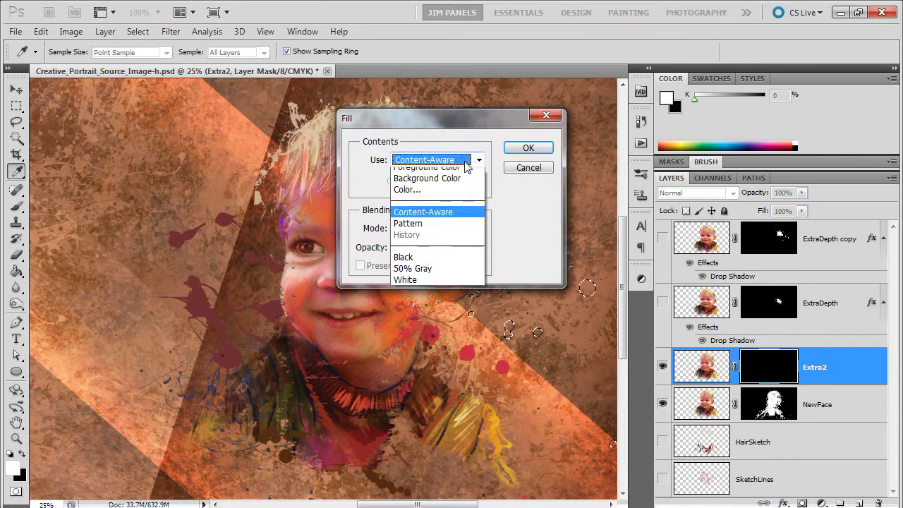
key("Return")
key("v")
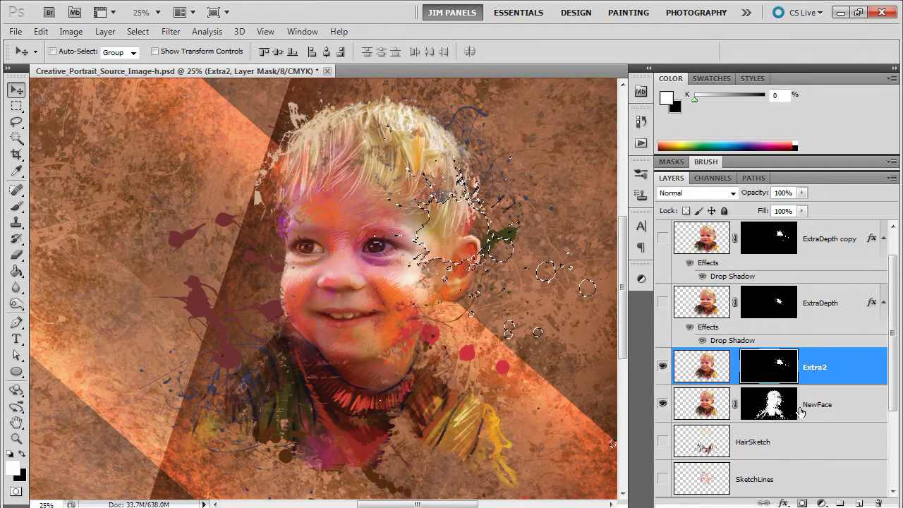
Copy the drop shadow layer style from the ExtraDepth layer
left_click(785, 503)
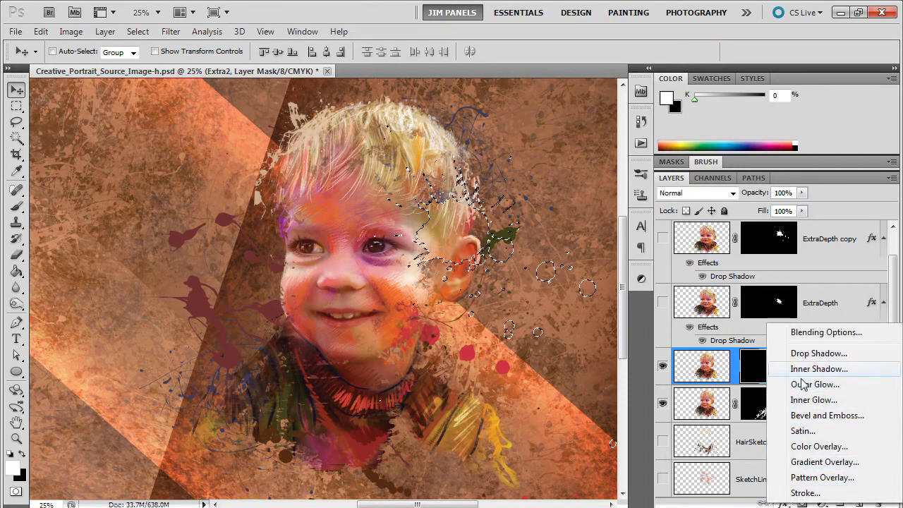
left_click(812, 305)
right_click(813, 305)
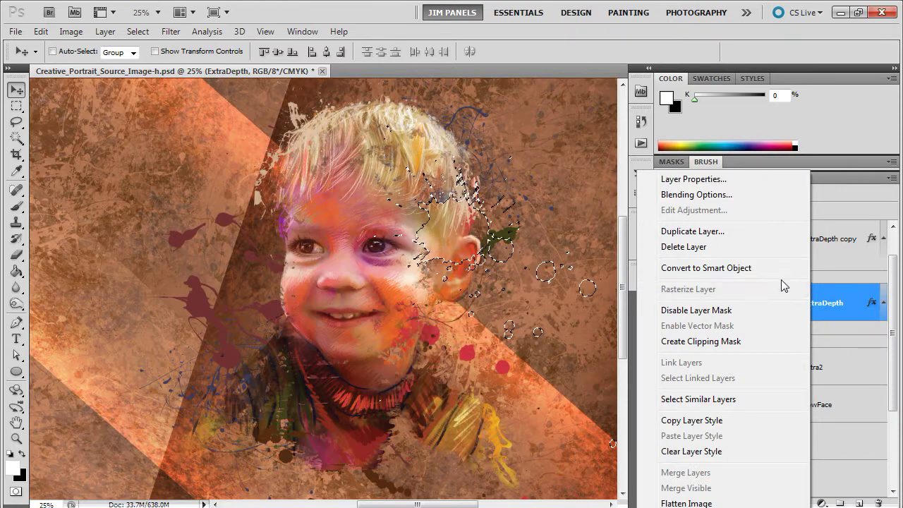
left_click(710, 419)
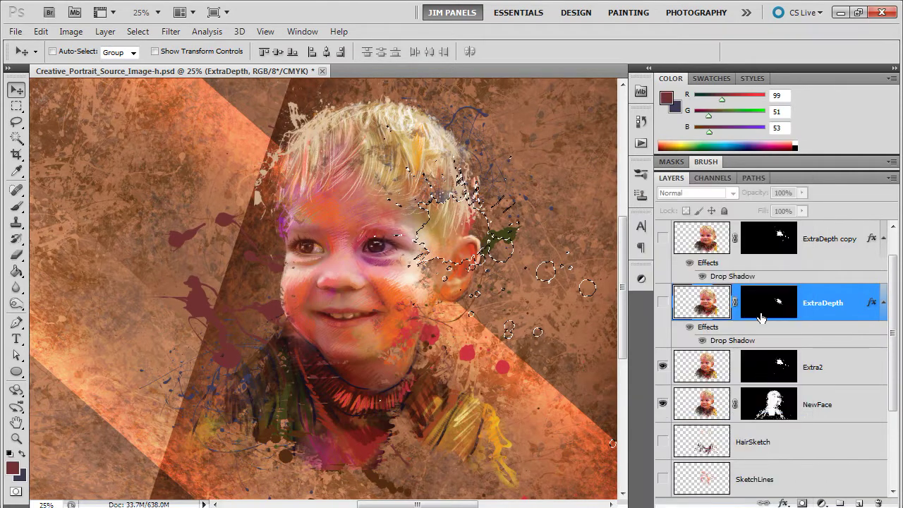
Paste the drop shadow style onto Extra2 and target its layer mask
left_click(815, 375)
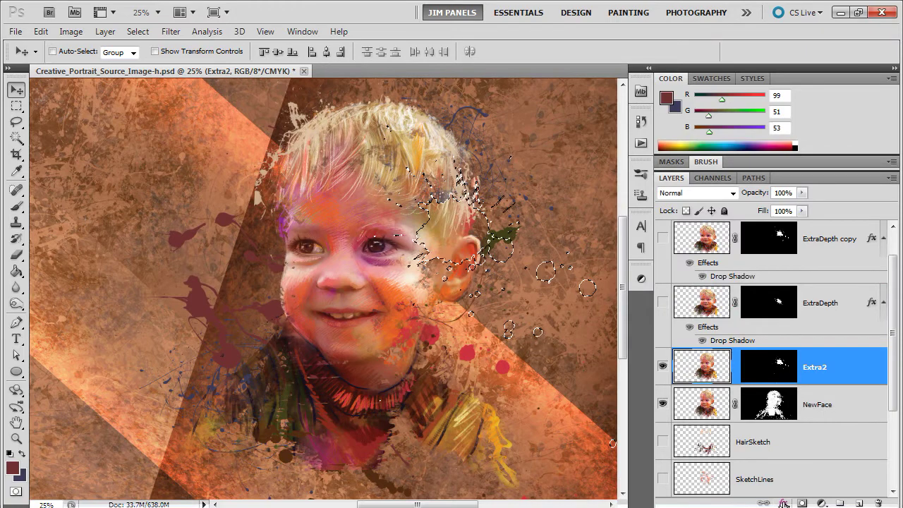
right_click(813, 368)
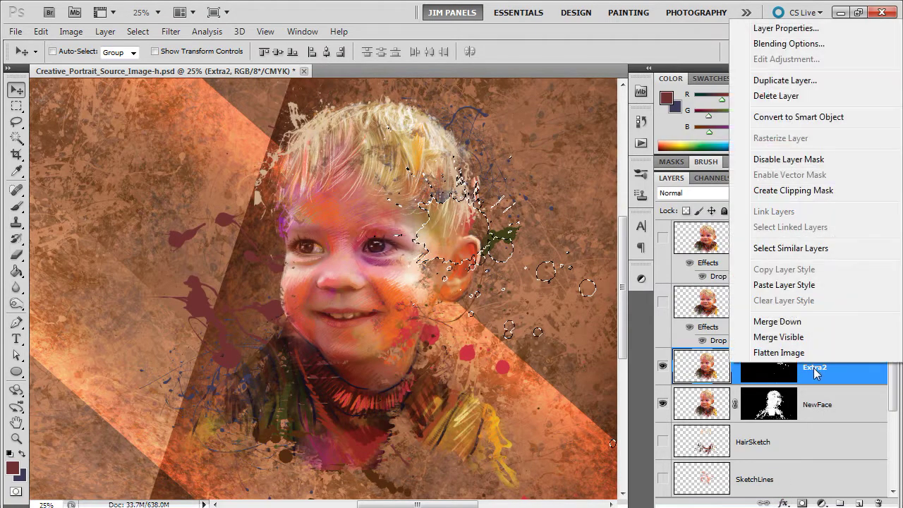
left_click(787, 285)
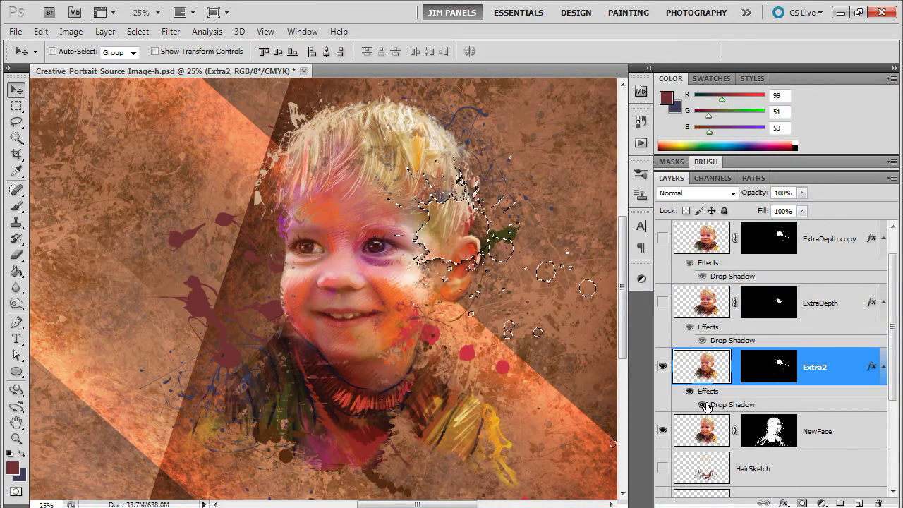
left_click(780, 368)
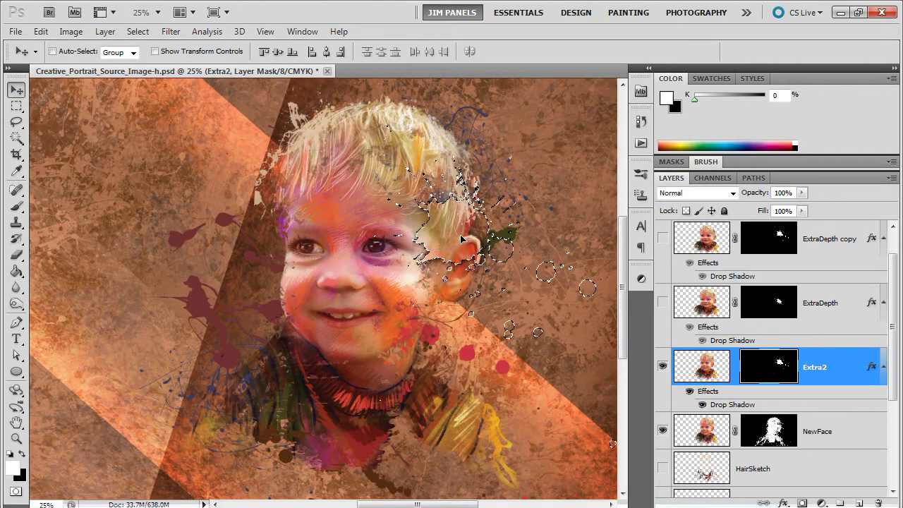
Drag the mask's splatter patch from beside the ear onto the right eye, hiding selection edges
left_click_drag(462, 239, 386, 254)
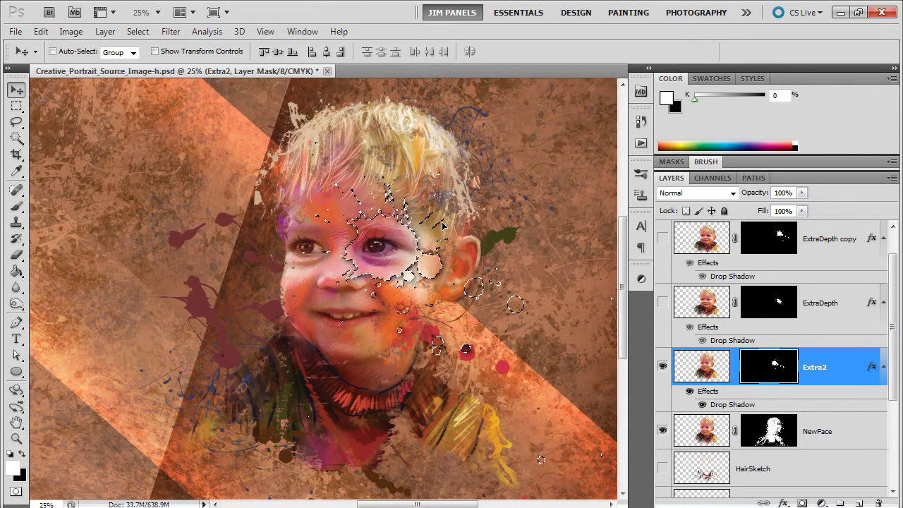
key("ctrl+semicolon")
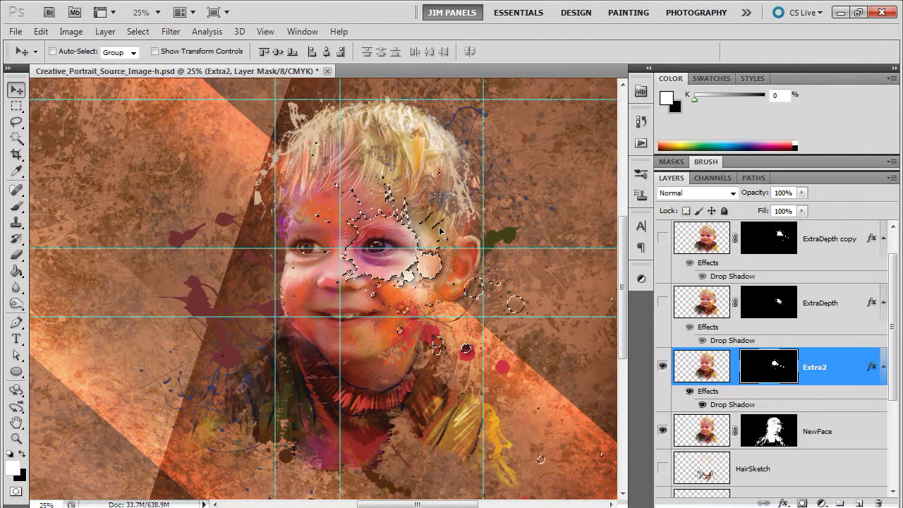
key("ctrl+h")
left_click_drag(398, 249, 394, 266)
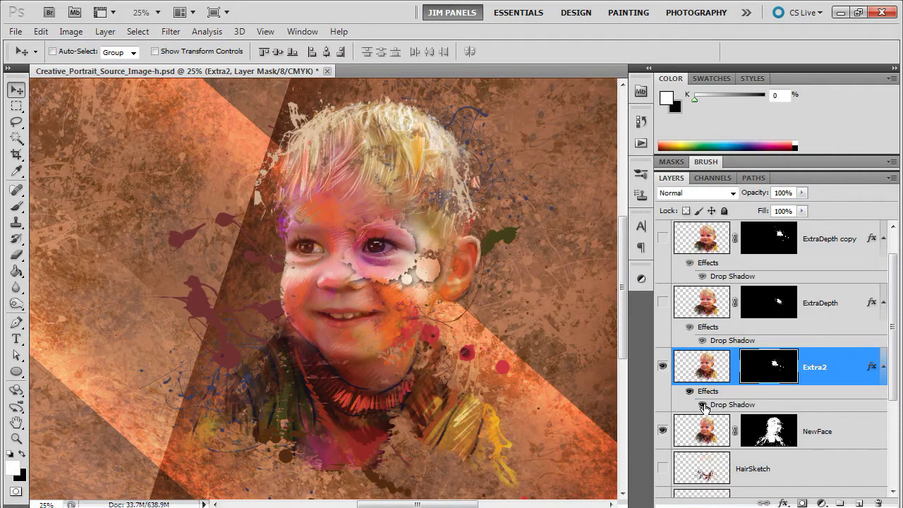
Add an outer glow to Extra2 and enlarge it to 46 px
left_click(783, 503)
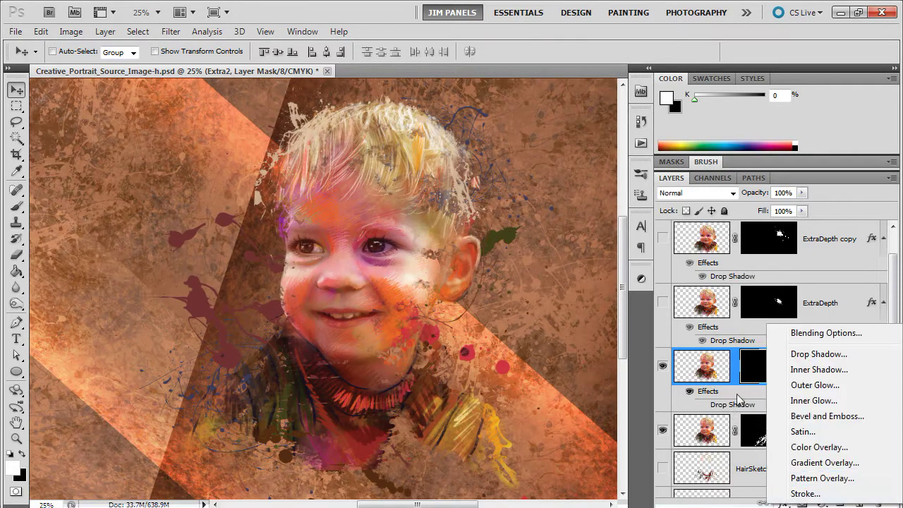
left_click(815, 385)
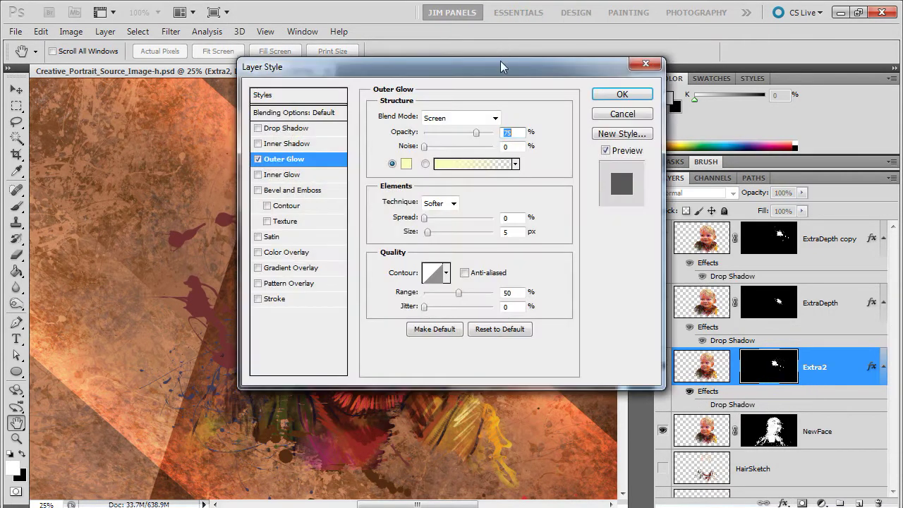
left_click_drag(501, 66, 720, 70)
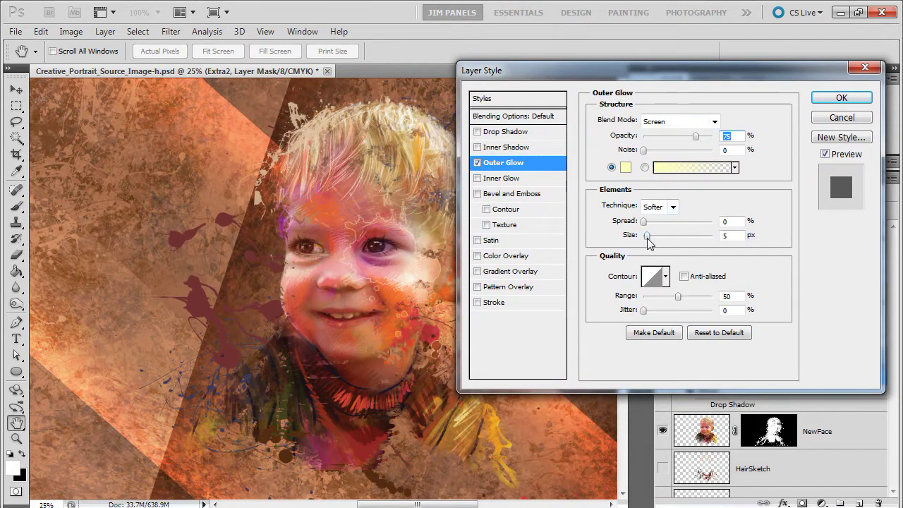
left_click_drag(647, 238, 660, 237)
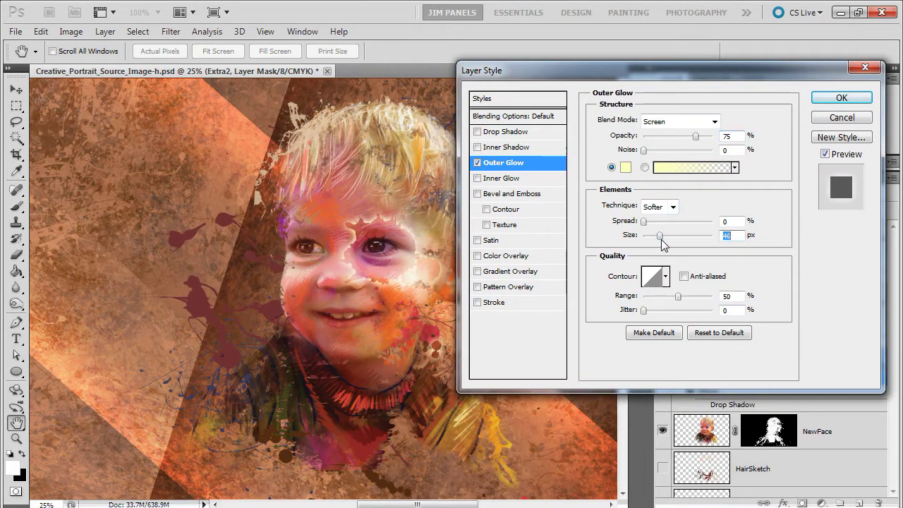
left_click(477, 162)
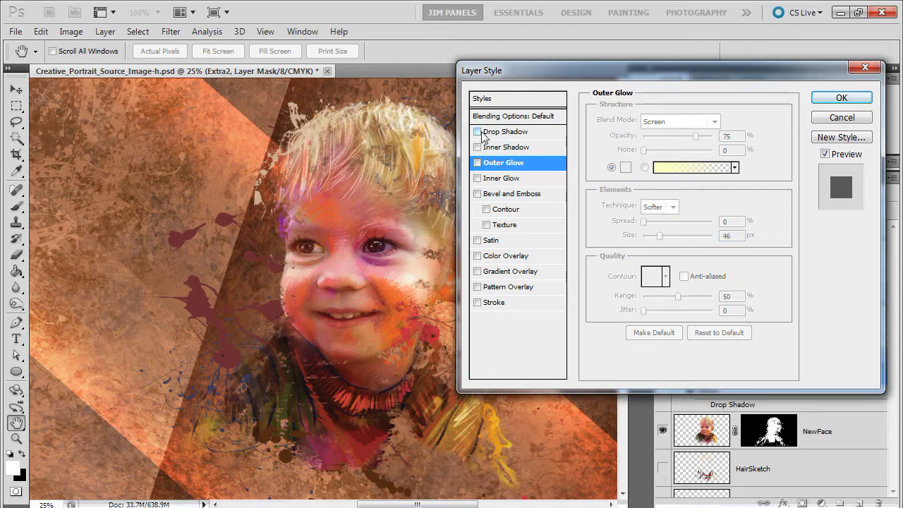
left_click(477, 163)
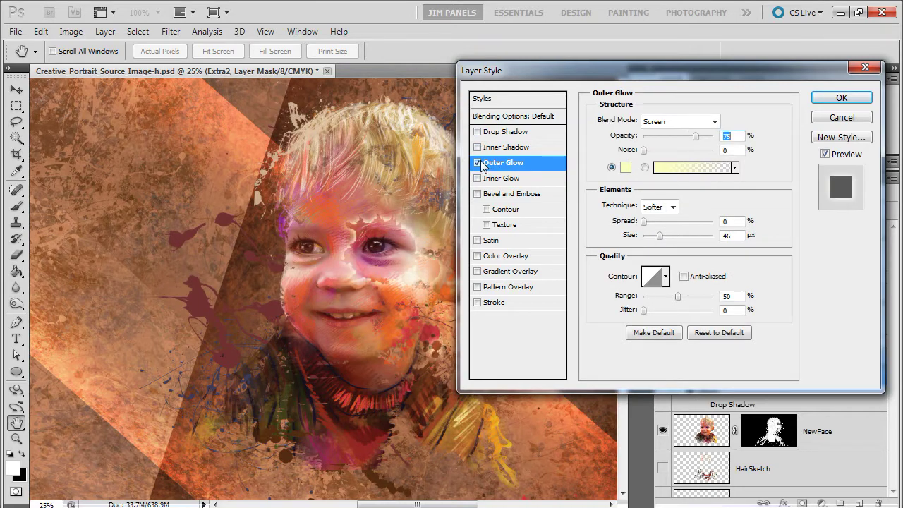
Try the glow as a black Multiply glow at a smaller size, then switch it off
left_click(691, 127)
left_click(671, 177)
left_click(625, 167)
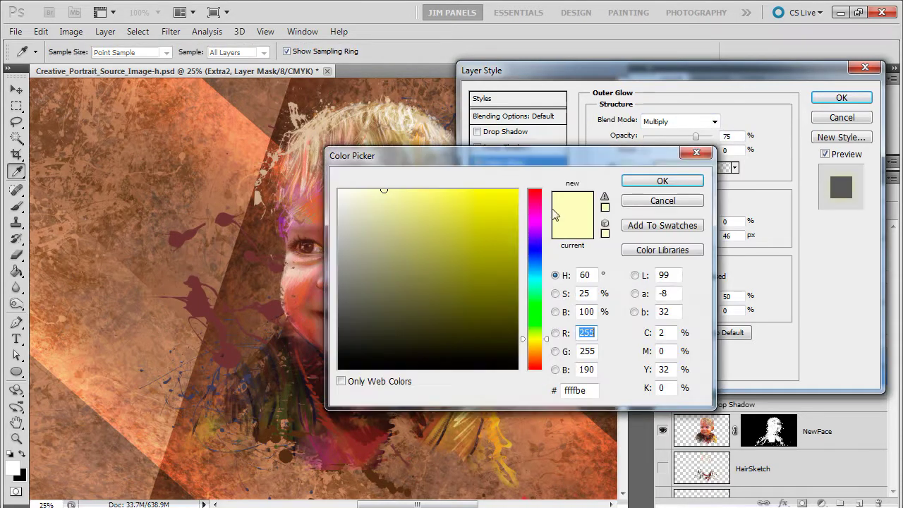
left_click(339, 367)
left_click(662, 181)
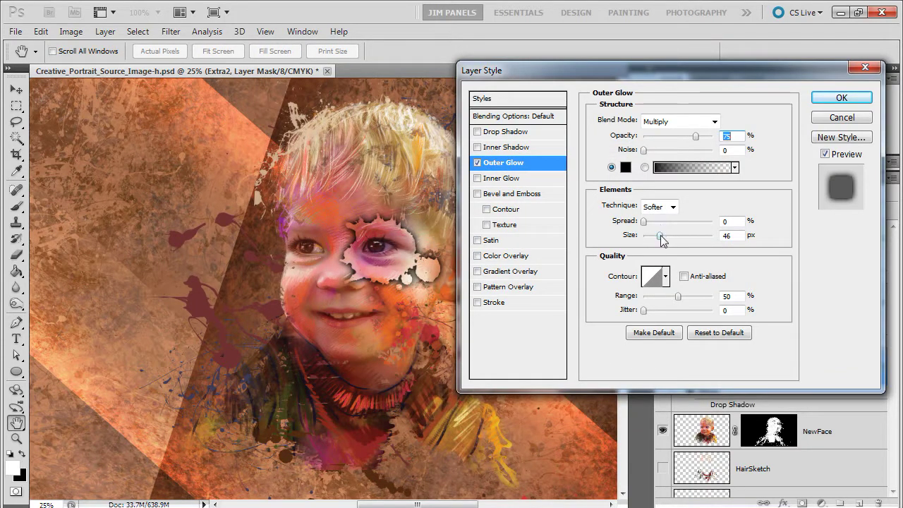
mouse_move(660, 235)
left_mouse_down()
mouse_move(677, 235)
mouse_move(632, 238)
mouse_move(655, 240)
left_mouse_up()
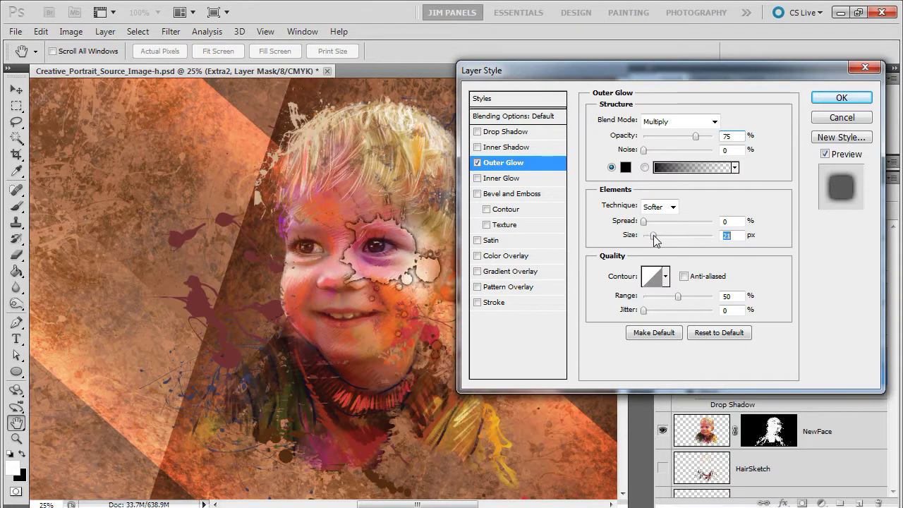
left_click(477, 162)
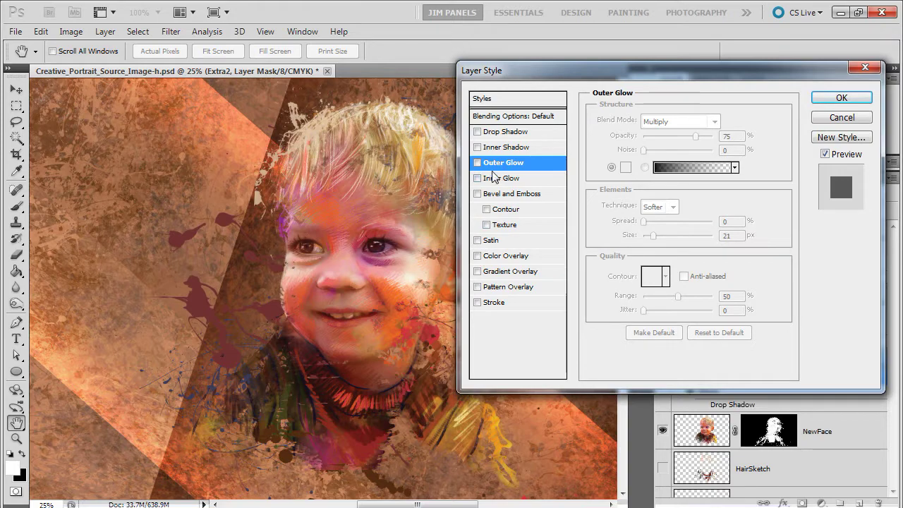
Raise the drop shadow distance to 15 px and apply the style
left_click(498, 132)
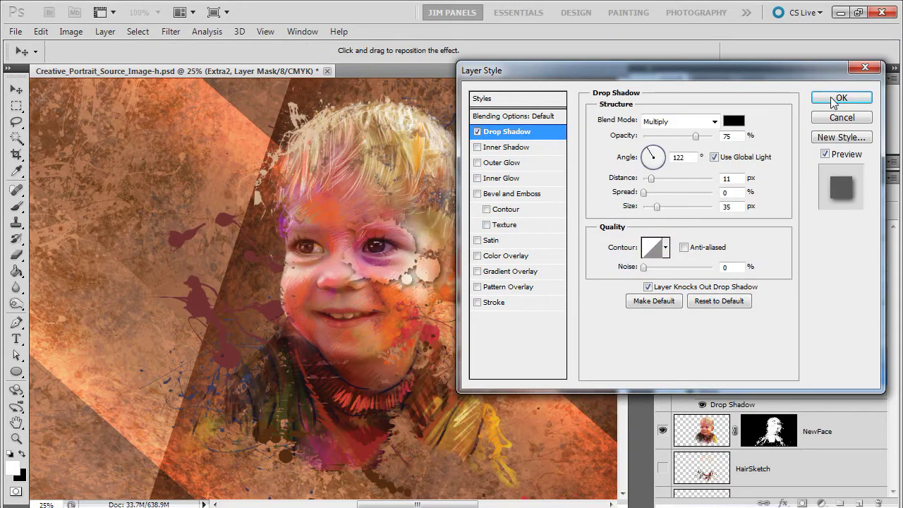
mouse_move(651, 178)
left_mouse_down()
mouse_move(662, 182)
mouse_move(654, 181)
left_mouse_up()
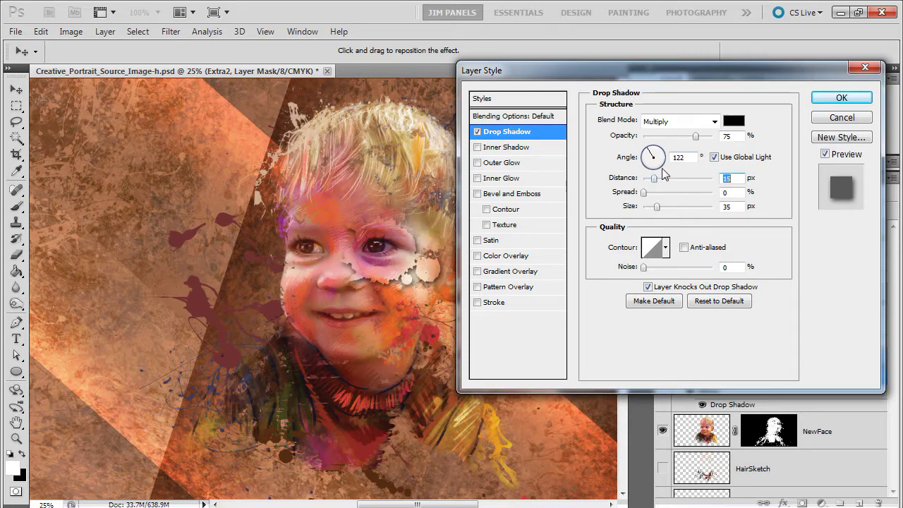
left_click(842, 98)
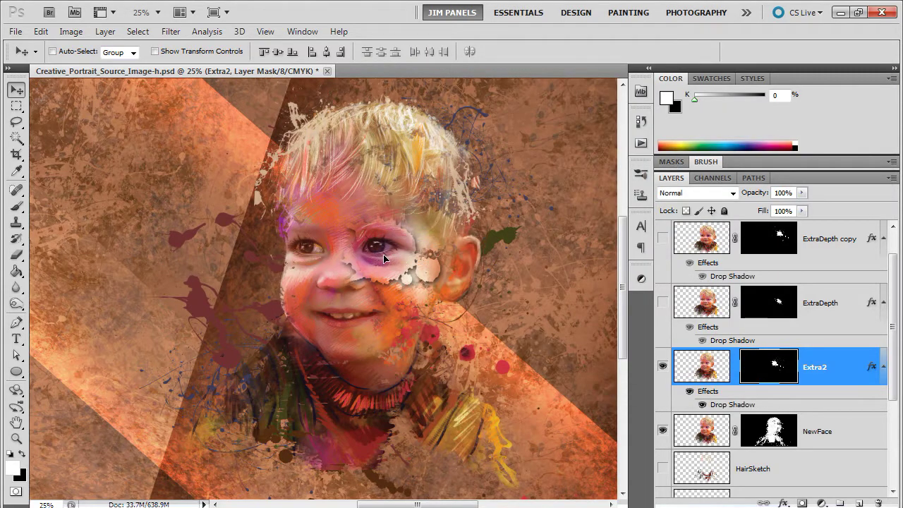
Move the Extra2 fragment down onto the right cheek, zooming to 50% to check, then back to 25%
left_click_drag(384, 259, 393, 339)
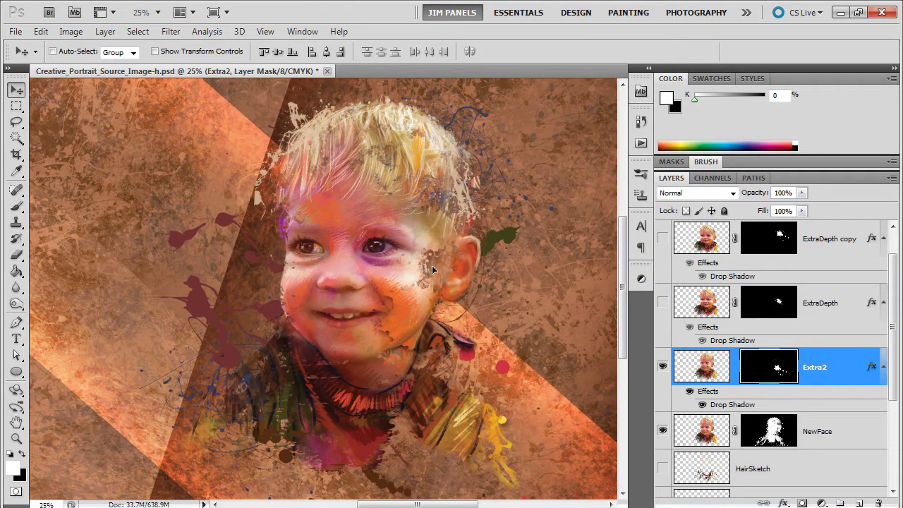
left_click(16, 439)
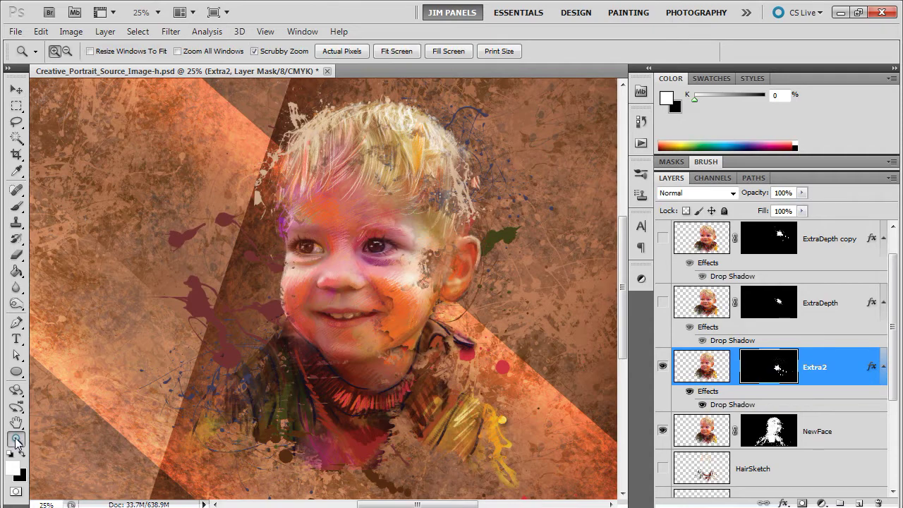
left_click_drag(386, 326, 413, 303)
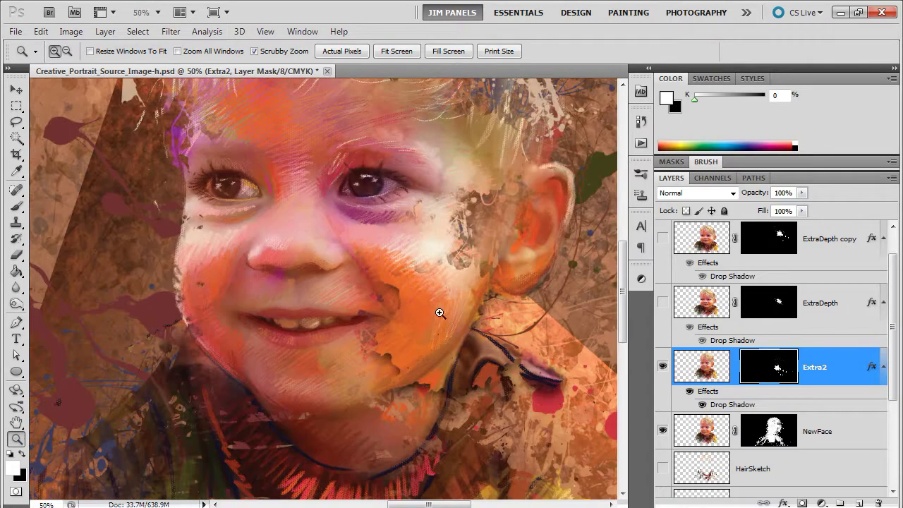
left_click(388, 299, "alt")
left_click(389, 303, "alt")
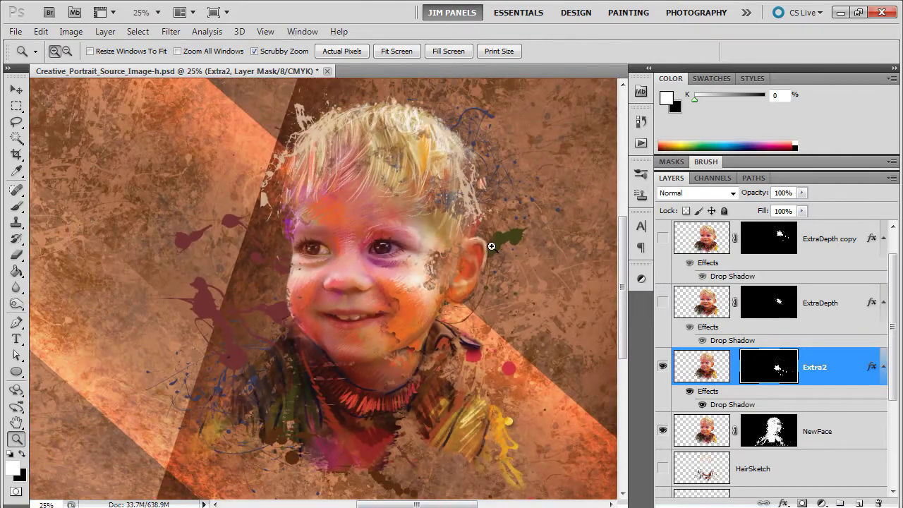